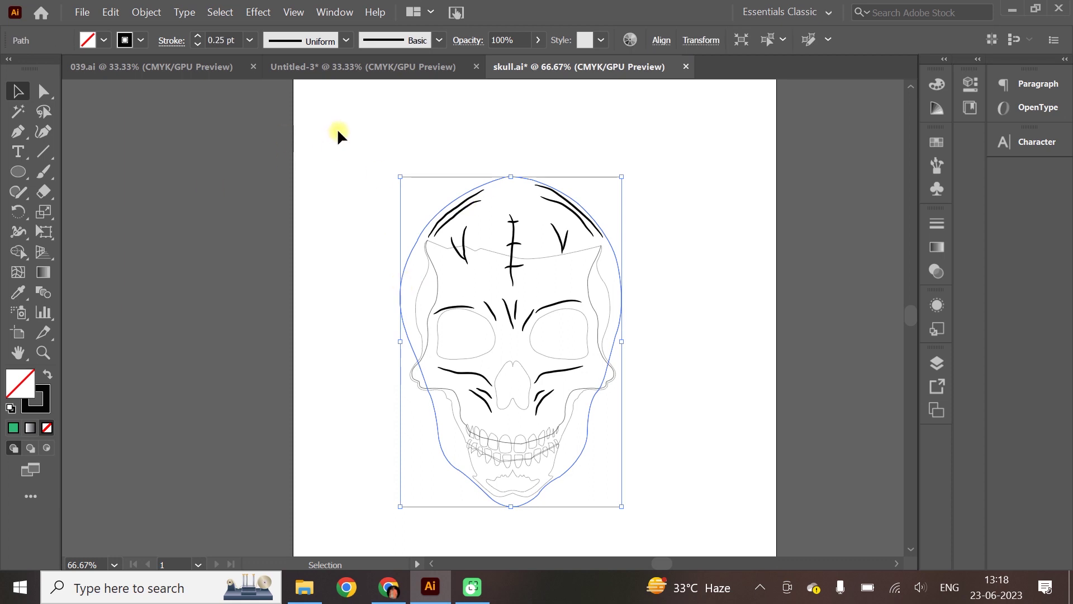
Draw a large vertical ellipse that covers the whole skull and fill it with dark red
{"action": "left_click_drag", "start_coordinate": [18, 172], "coordinate": [72, 211]}
{"action": "left_click_drag", "start_coordinate": [370, 133], "coordinate": [719, 412]}
{"action": "left_click", "coordinate": [103, 40]}
{"action": "left_click", "coordinate": [139, 69]}
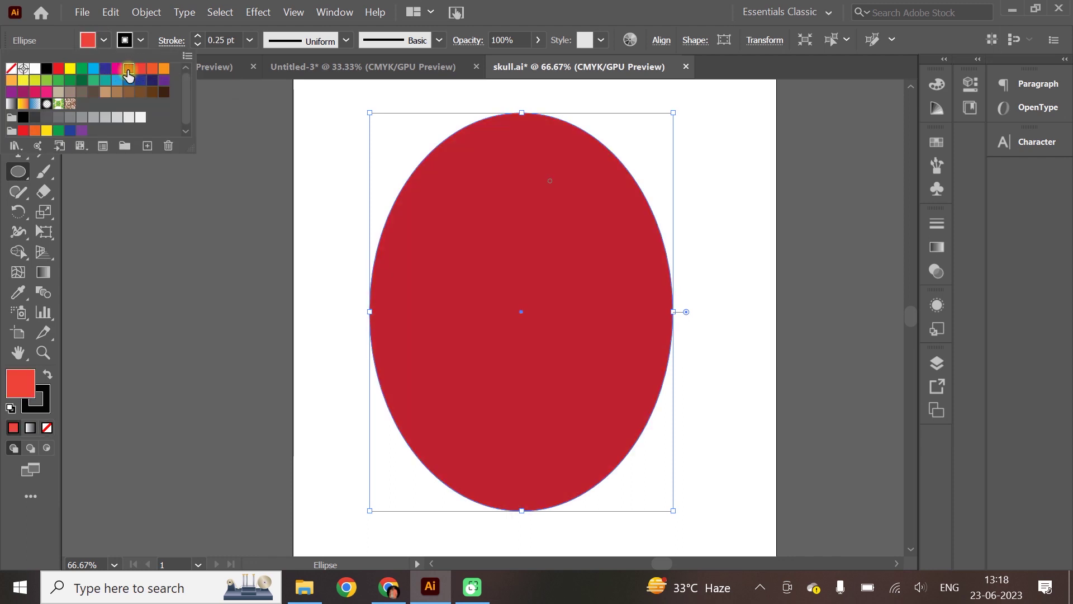
{"action": "left_click", "coordinate": [129, 69]}
Send the red ellipse to the back of the artwork, behind the skull line art
{"action": "left_click", "coordinate": [937, 362]}
{"action": "left_click", "coordinate": [17, 91]}
{"action": "right_click", "coordinate": [455, 163]}
{"action": "mouse_move", "coordinate": [546, 417]}
{"action": "left_click", "coordinate": [614, 469]}
{"action": "left_click", "coordinate": [739, 227]}
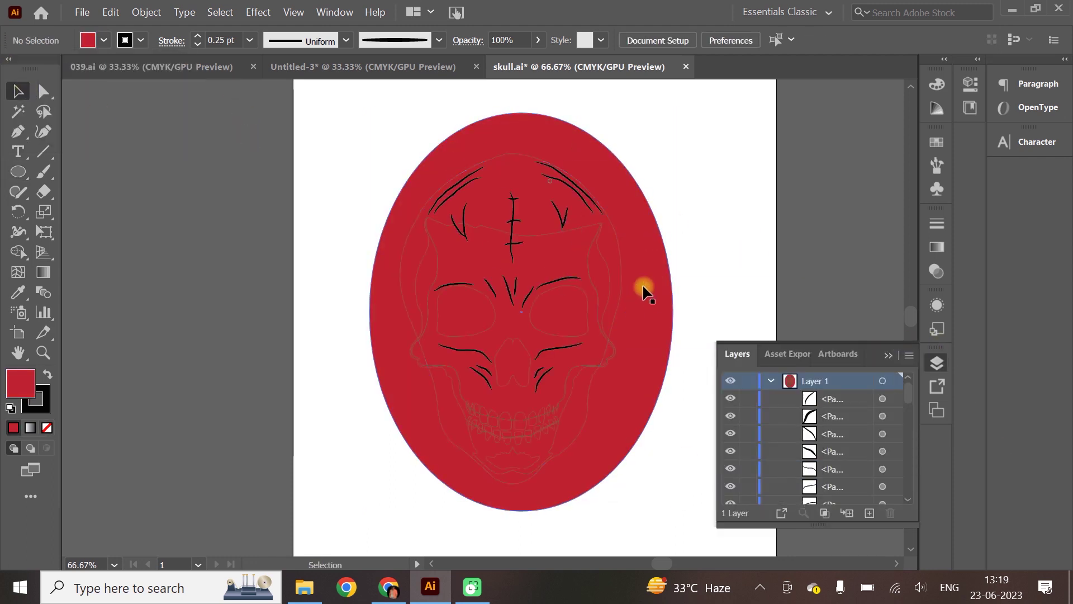
Fill the outer skull outline with white and the larger face outline inside it with black
{"action": "left_click", "coordinate": [625, 286]}
{"action": "left_click", "coordinate": [103, 40]}
{"action": "left_click", "coordinate": [33, 62]}
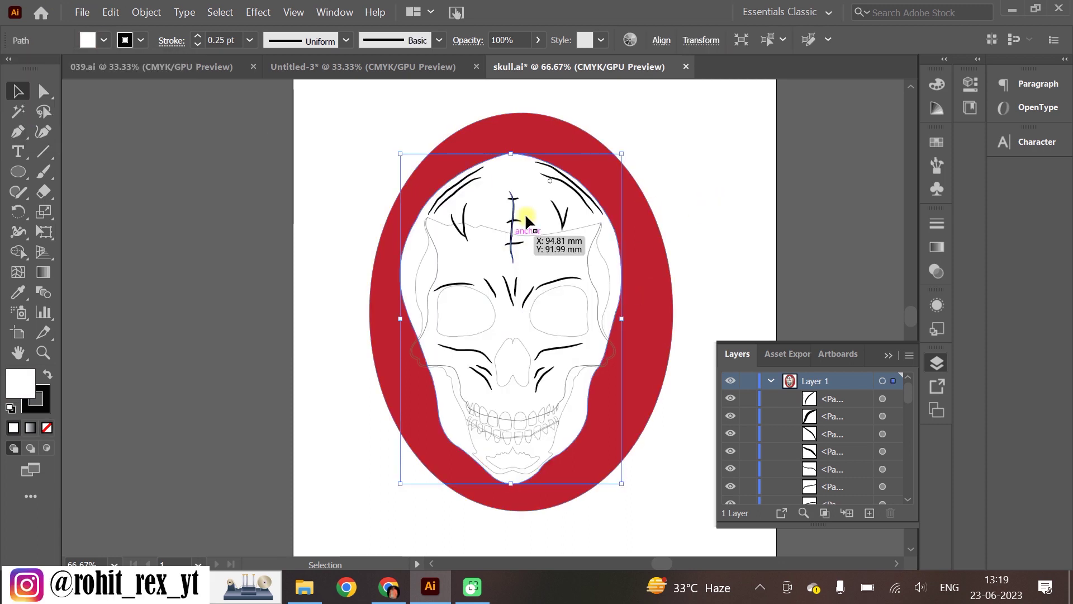
{"action": "left_click", "coordinate": [601, 260]}
{"action": "left_click", "coordinate": [103, 40]}
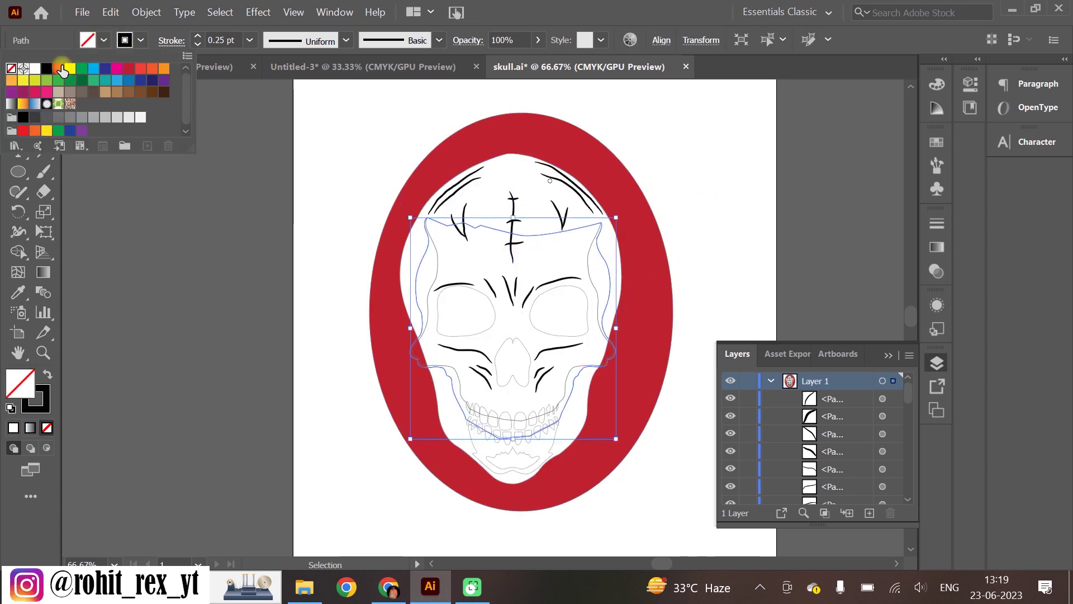
{"action": "left_click", "coordinate": [46, 68]}
Fill the inner face outline, on top of the black shape, with white
{"action": "left_click", "coordinate": [581, 287]}
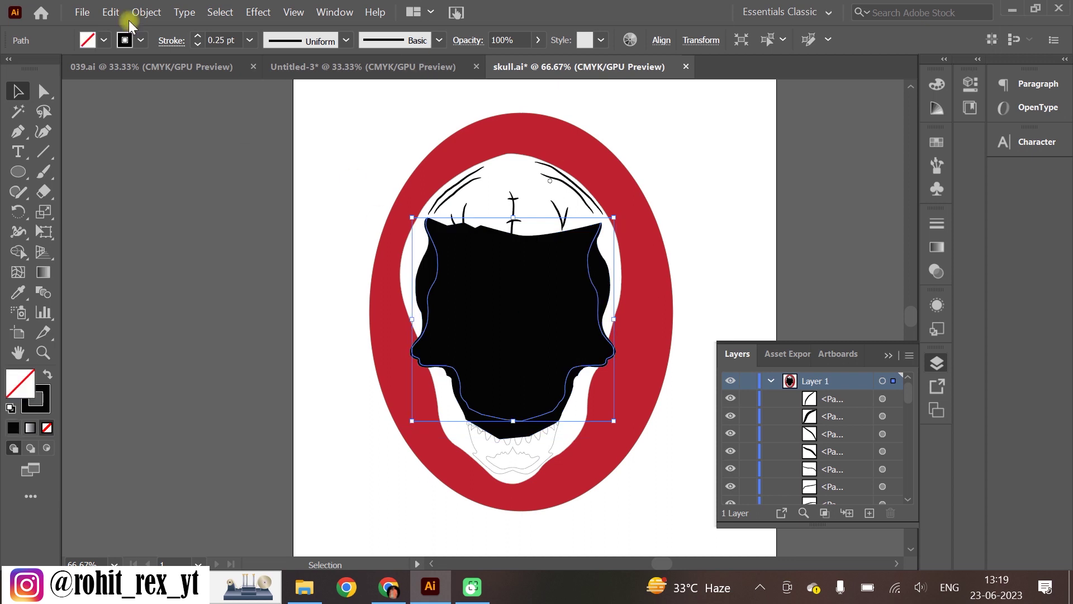
{"action": "left_click", "coordinate": [90, 42]}
{"action": "left_click", "coordinate": [35, 69]}
{"action": "left_click", "coordinate": [730, 143]}
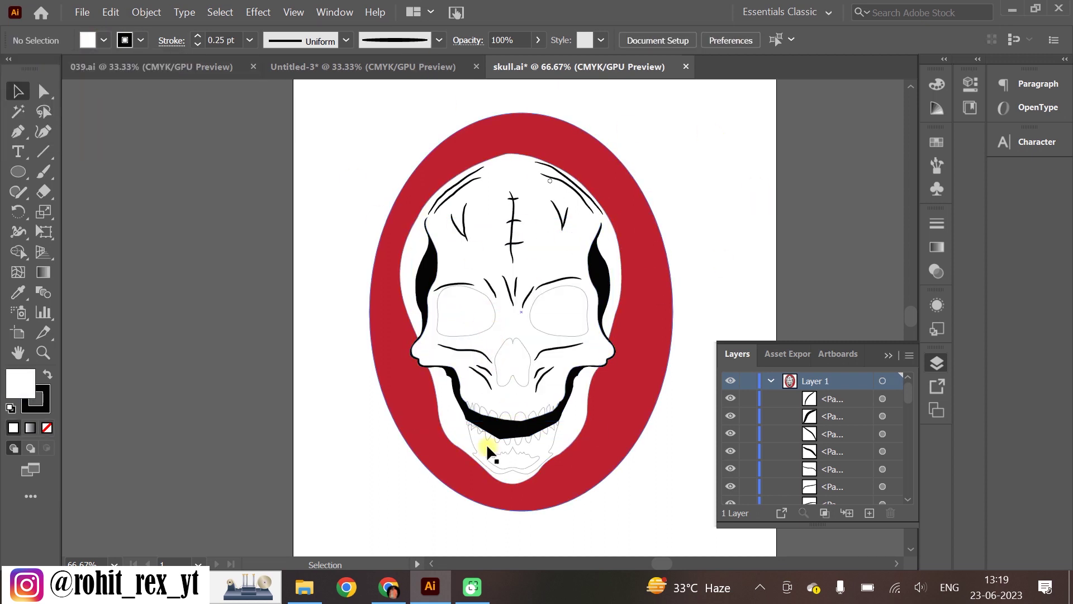
Apply a white-to-black radial gradient to the outer skull shape and stretch it far beyond the ellipse for light gray shading
{"action": "left_click", "coordinate": [619, 247]}
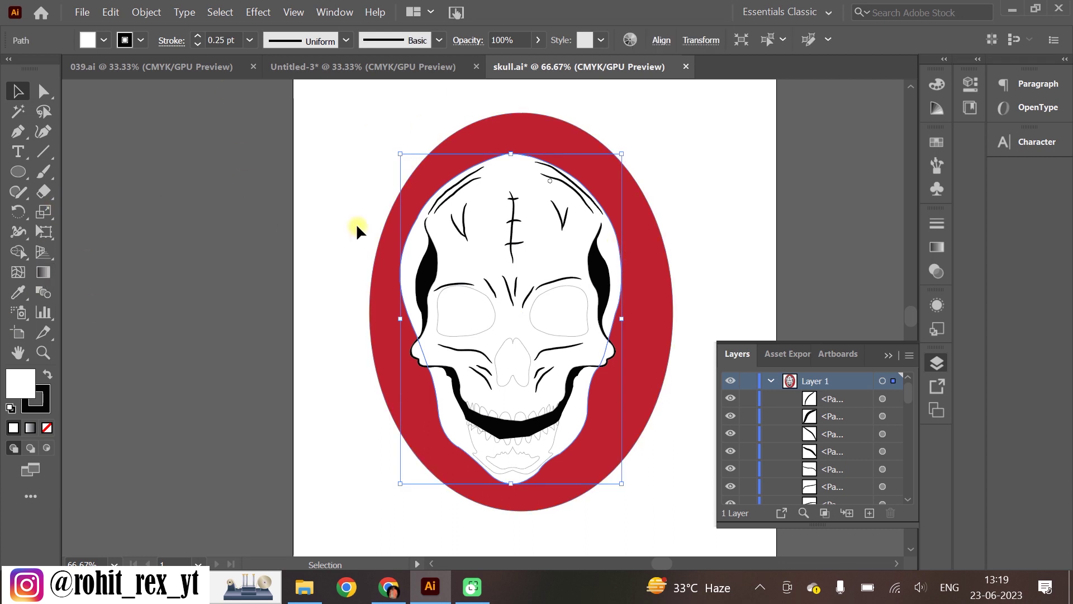
{"action": "left_click", "coordinate": [43, 273]}
{"action": "left_click", "coordinate": [497, 291]}
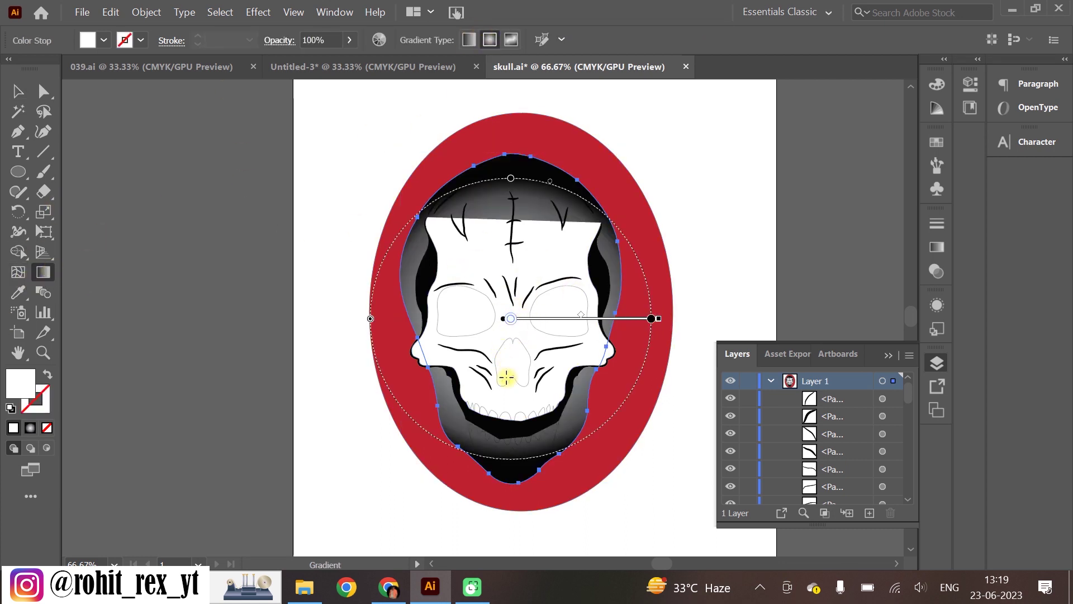
{"action": "left_click_drag", "start_coordinate": [651, 318], "coordinate": [777, 318]}
{"action": "scroll", "coordinate": [552, 63], "scroll_direction": "up", "scroll_amount": 1}
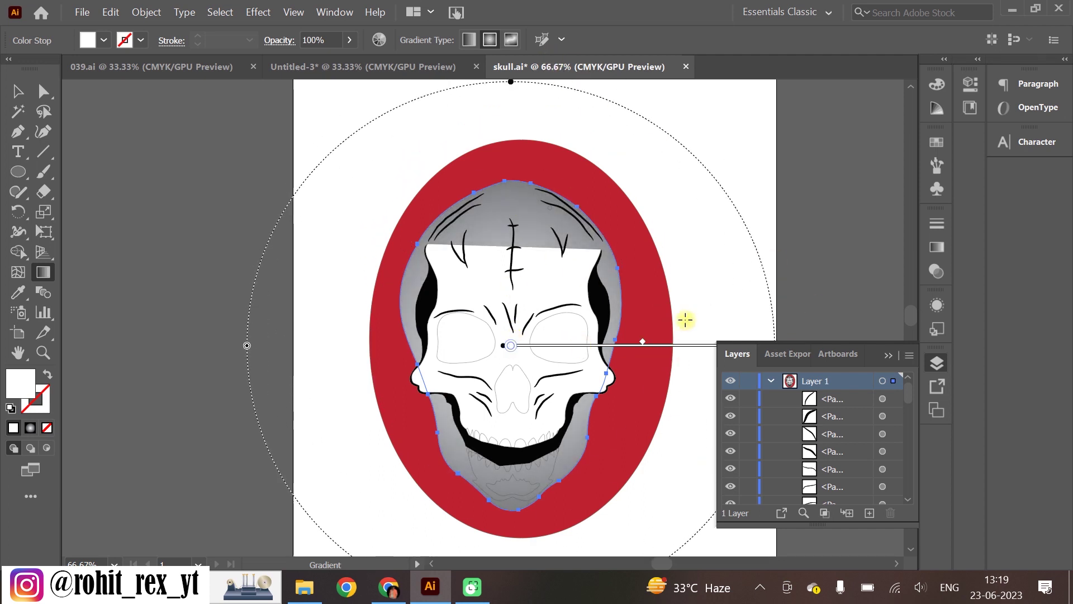
{"action": "scroll", "coordinate": [685, 320], "scroll_direction": "down", "scroll_amount": 2}
{"action": "left_click_drag", "start_coordinate": [776, 292], "coordinate": [885, 291]}
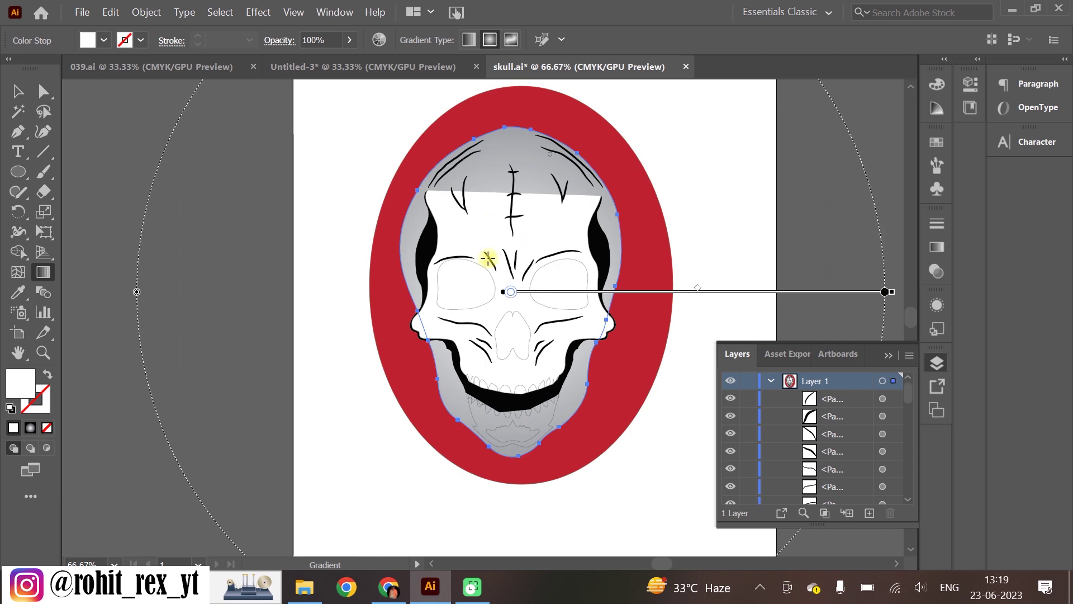
{"action": "key", "text": "v"}
Apply a radial gradient to the inner face shape and extend it well outside the skull to lighten the shading
{"action": "left_click", "coordinate": [574, 222]}
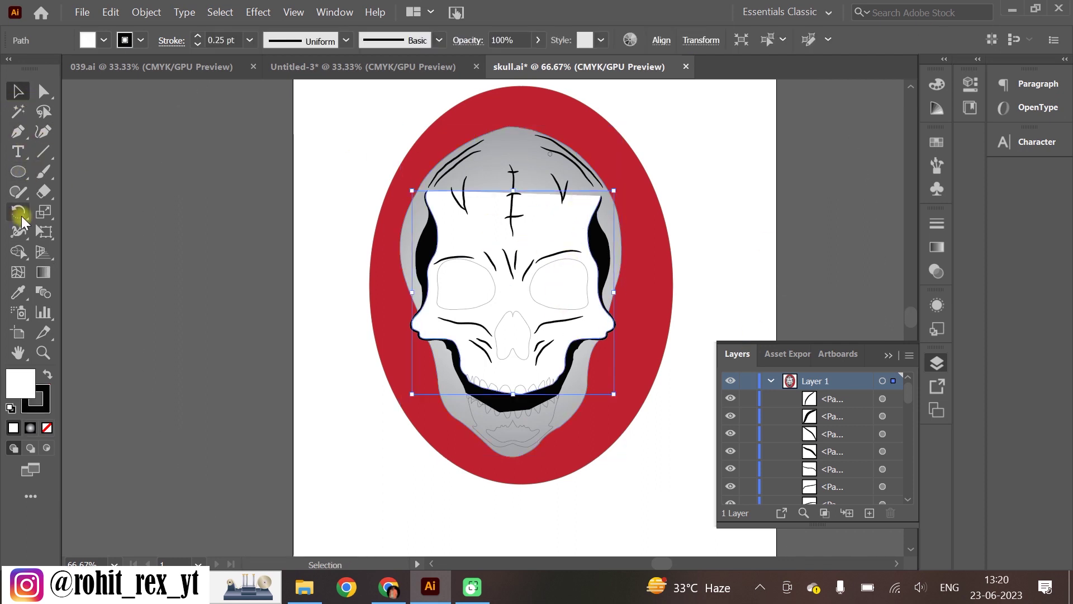
{"action": "left_click", "coordinate": [43, 272]}
{"action": "left_click", "coordinate": [490, 39]}
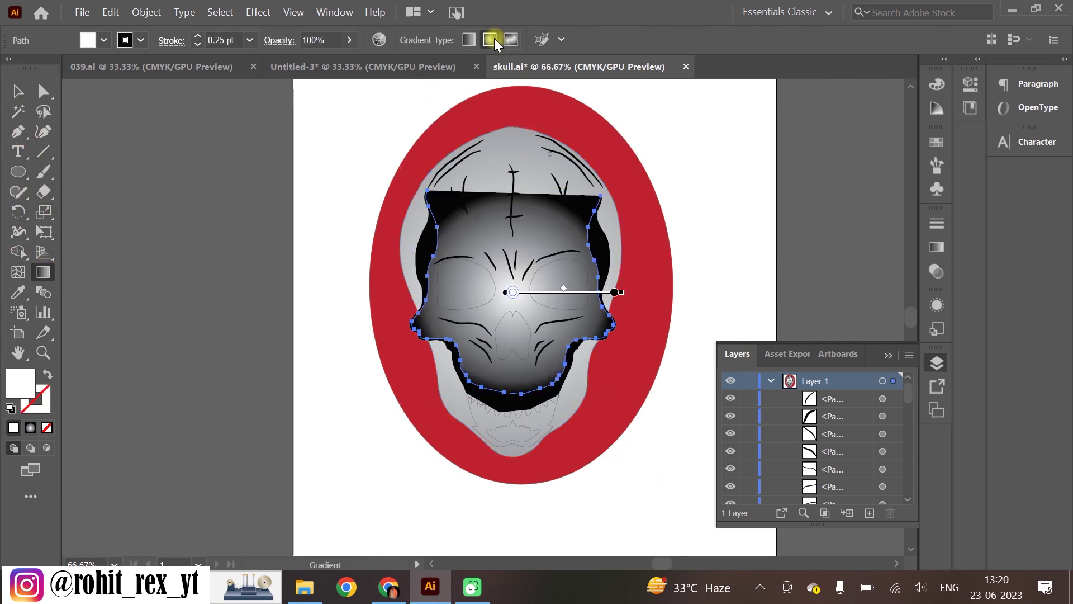
{"action": "left_click_drag", "start_coordinate": [623, 293], "coordinate": [824, 292]}
{"action": "key", "text": "v"}
{"action": "left_click", "coordinate": [803, 228]}
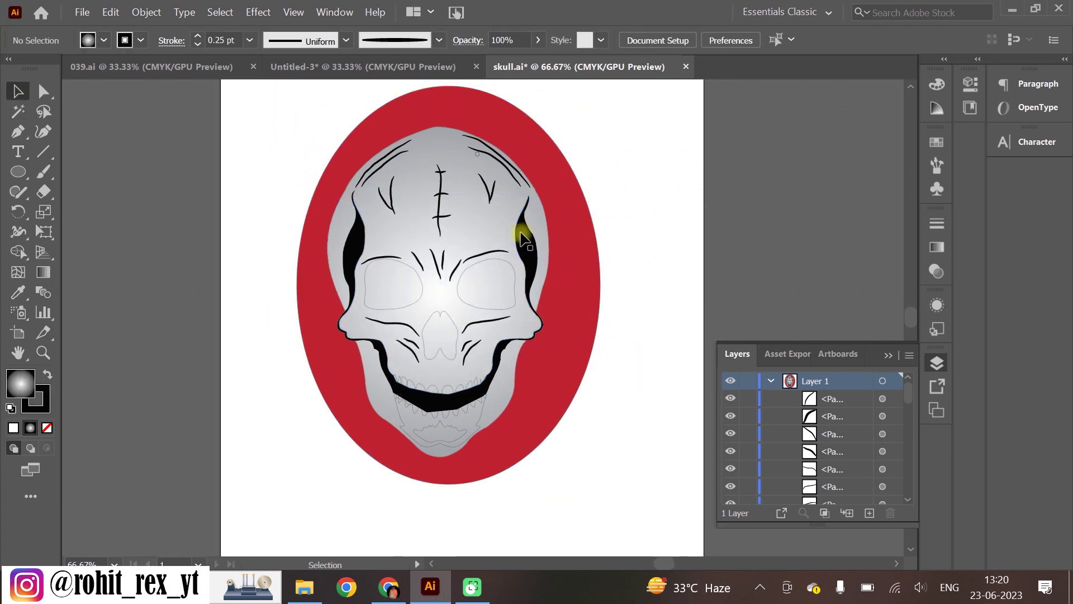
Fill both eye sockets with black
{"action": "left_click", "coordinate": [399, 272]}
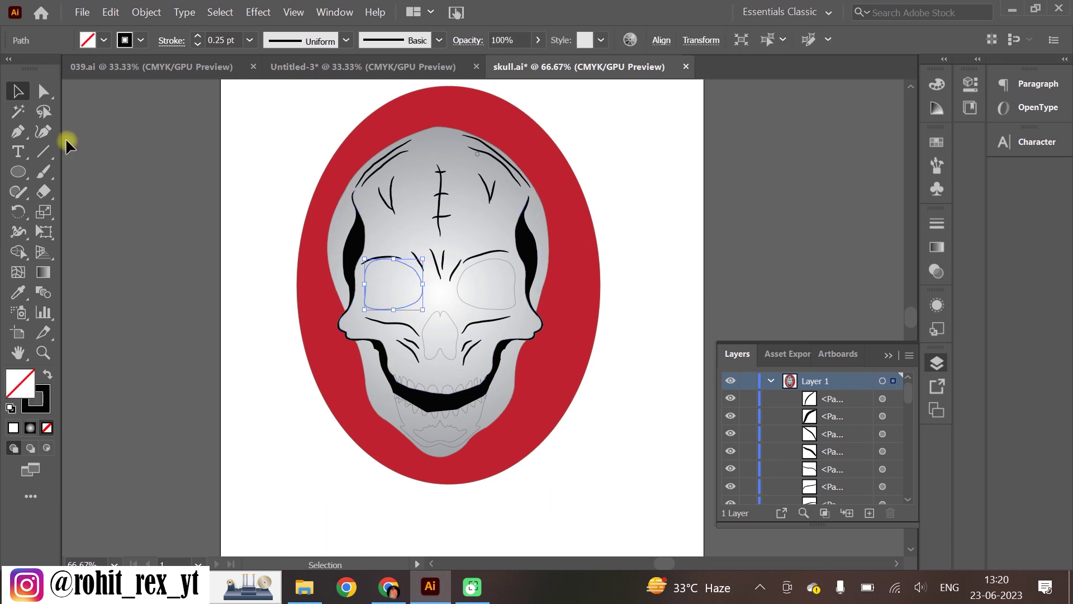
{"action": "key", "text": "F9"}
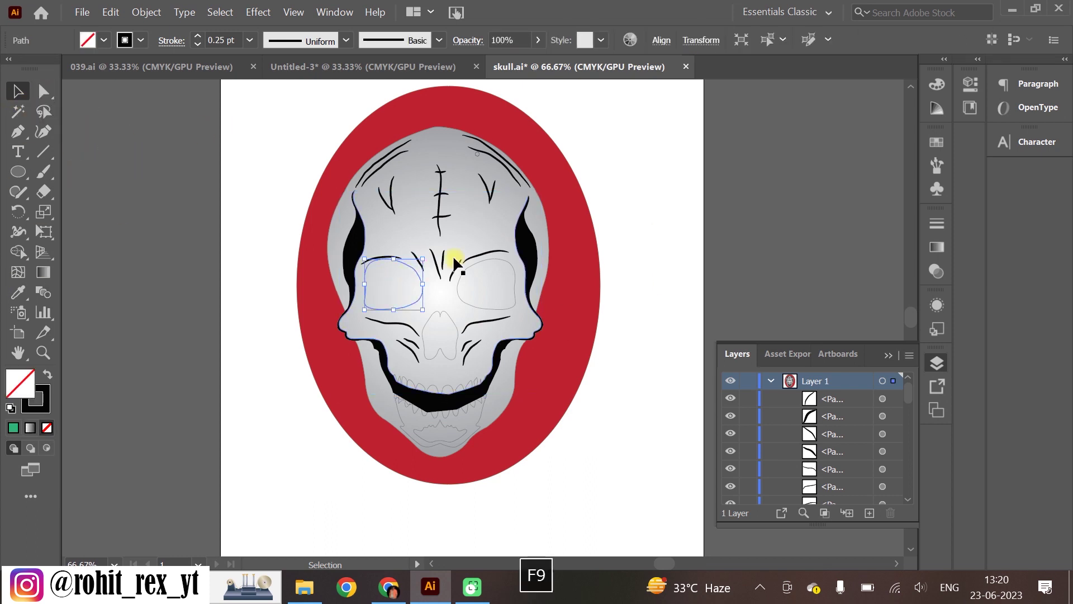
{"action": "left_click", "coordinate": [367, 273]}
{"action": "left_click", "coordinate": [364, 274]}
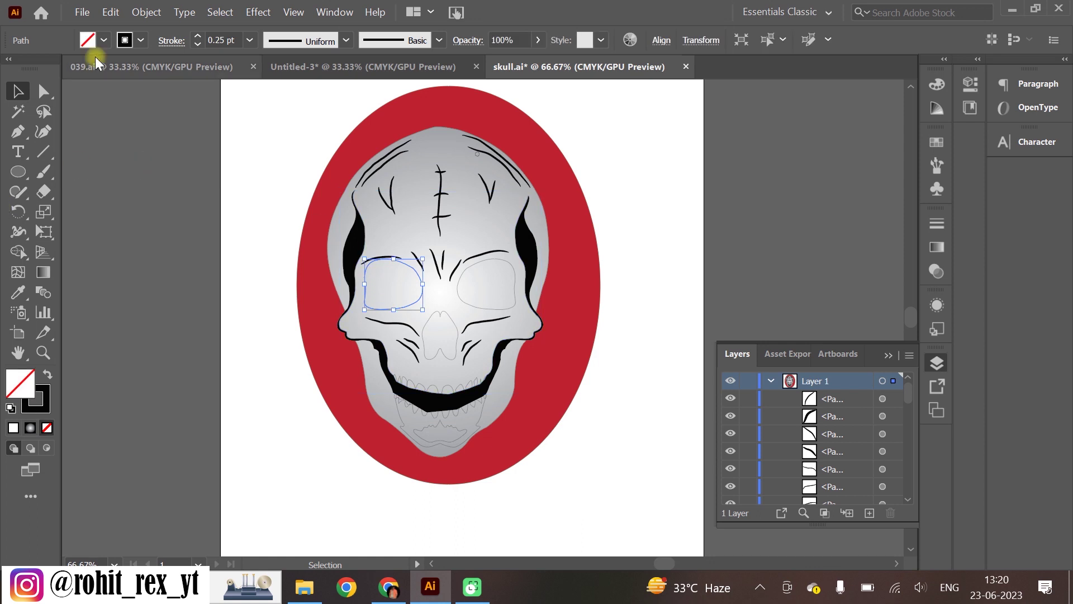
{"action": "left_click", "coordinate": [89, 41]}
{"action": "left_click", "coordinate": [46, 68]}
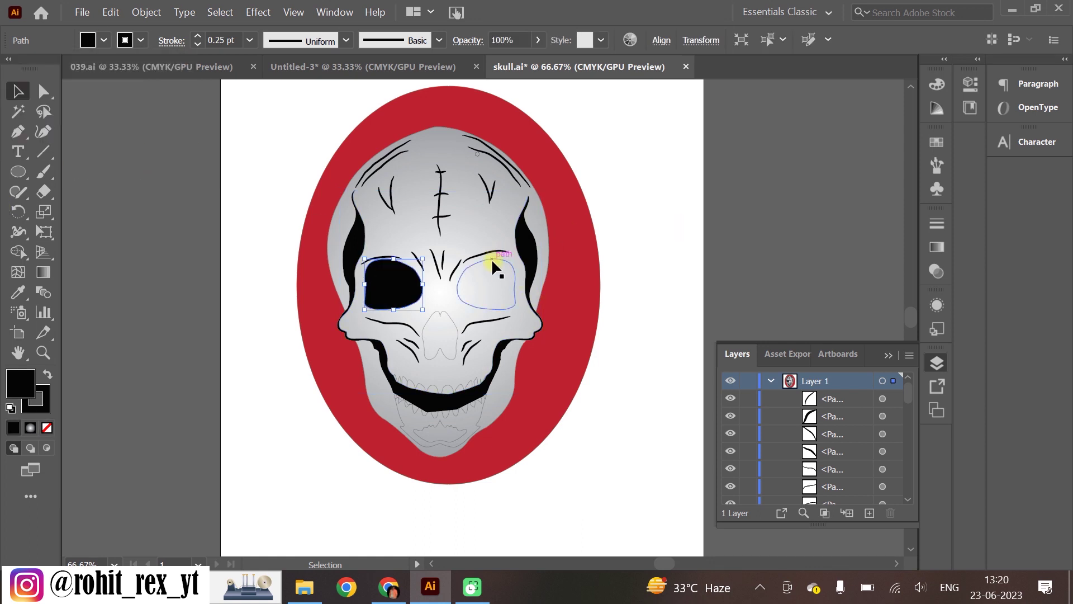
{"action": "left_click", "coordinate": [491, 261]}
{"action": "left_click", "coordinate": [104, 40]}
{"action": "left_click", "coordinate": [46, 68]}
{"action": "left_click", "coordinate": [586, 411]}
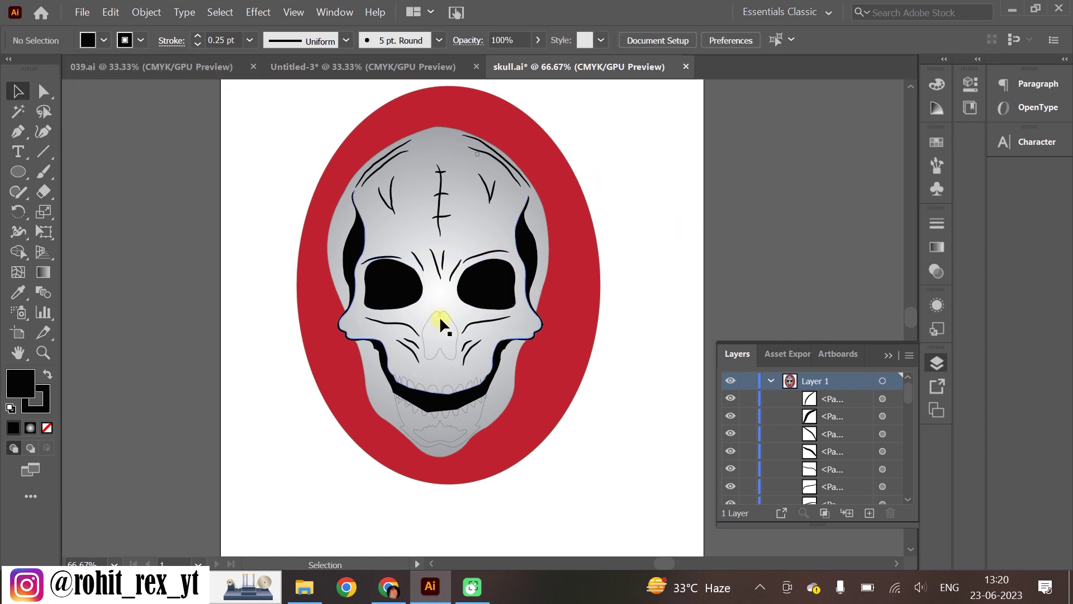
Fill the nose cavity with black
{"action": "left_click", "coordinate": [435, 310]}
{"action": "left_click", "coordinate": [104, 40]}
{"action": "left_click", "coordinate": [46, 68]}
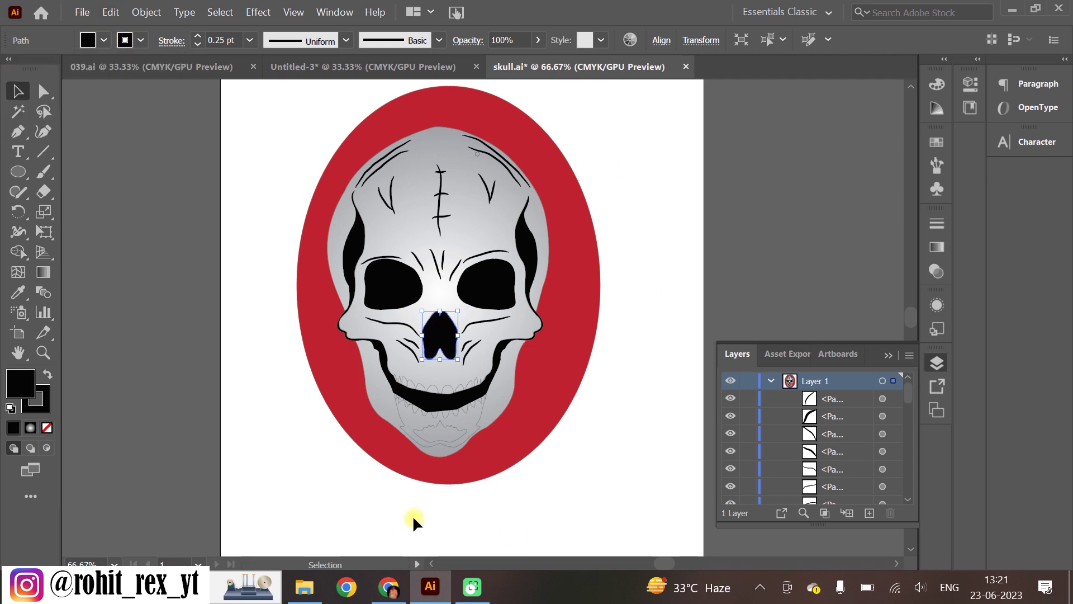
Fill the lower jaw shape below the mouth with dark gray
{"action": "key", "text": "super"}
{"action": "scroll", "coordinate": [332, 459], "scroll_direction": "up", "scroll_amount": 1}
{"action": "key", "text": "super"}
{"action": "scroll", "coordinate": [480, 455], "scroll_direction": "up", "scroll_amount": 3}
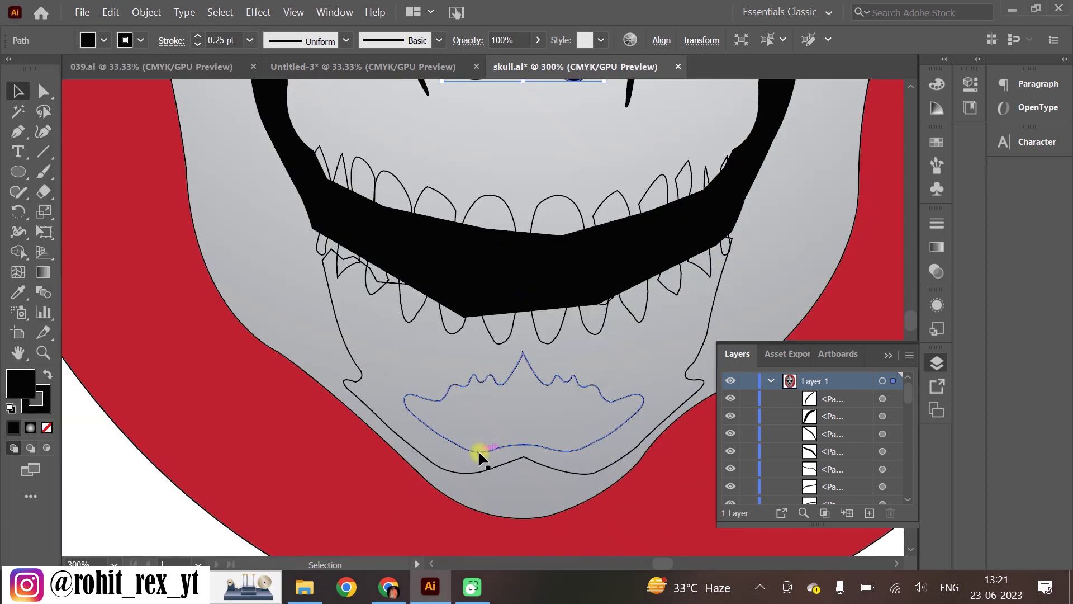
{"action": "left_click", "coordinate": [346, 347]}
{"action": "left_click", "coordinate": [104, 39]}
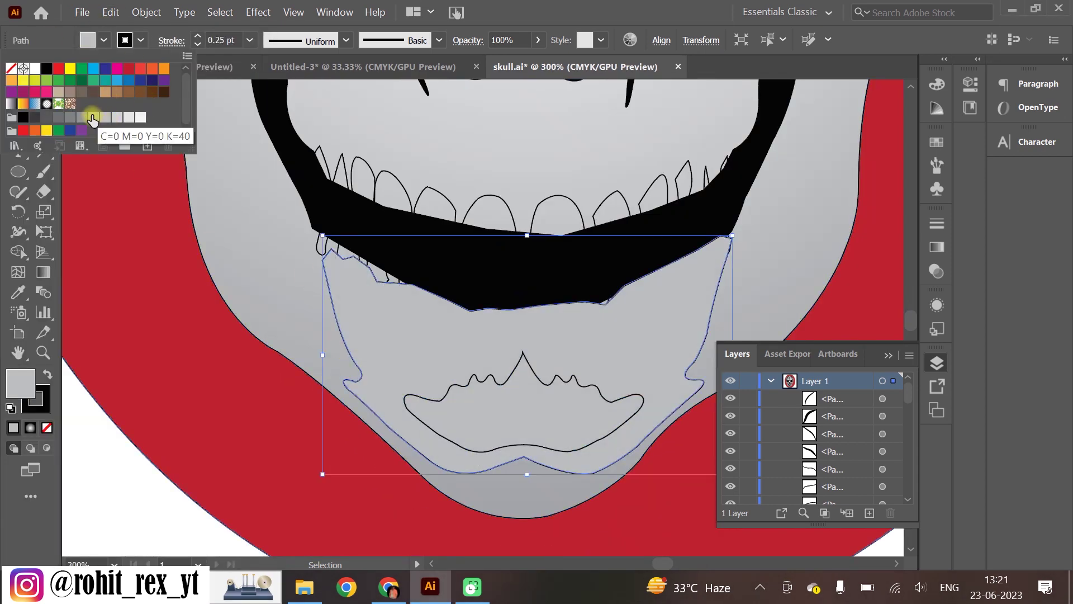
{"action": "left_click", "coordinate": [83, 118]}
Fill the jagged chin shape inside the lower jaw with the lighter gray swatch C=0 M=0 Y=0 K=40
{"action": "left_click", "coordinate": [461, 384]}
{"action": "left_click", "coordinate": [461, 384]}
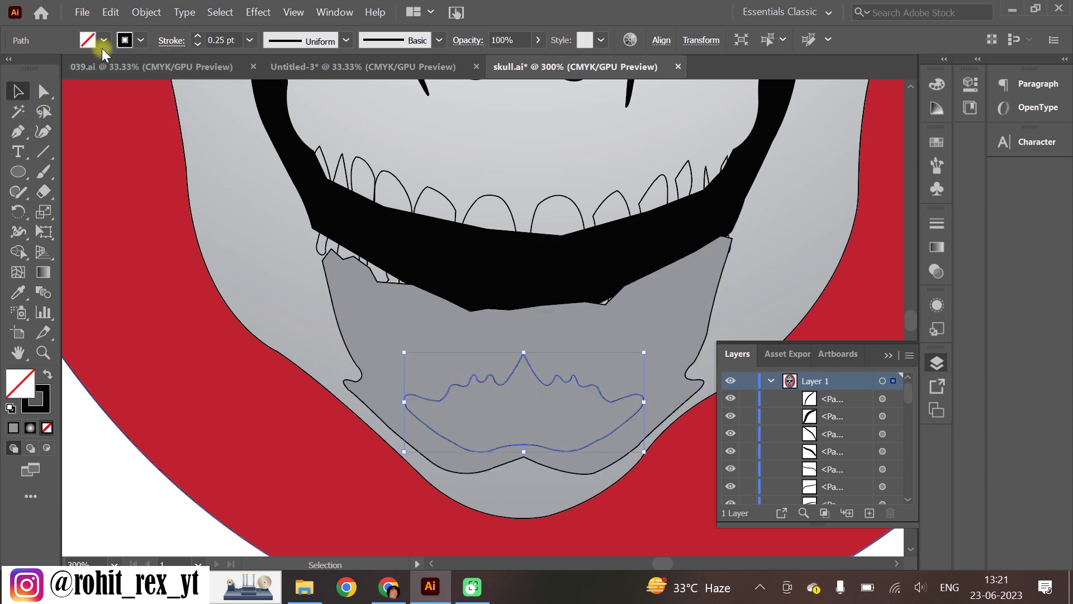
{"action": "left_click", "coordinate": [104, 40]}
{"action": "left_click", "coordinate": [106, 117]}
{"action": "left_click", "coordinate": [106, 116]}
{"action": "left_click", "coordinate": [84, 117]}
{"action": "left_click", "coordinate": [95, 117]}
{"action": "left_click", "coordinate": [112, 492]}
{"action": "scroll", "coordinate": [354, 389], "scroll_direction": "down", "scroll_amount": 4}
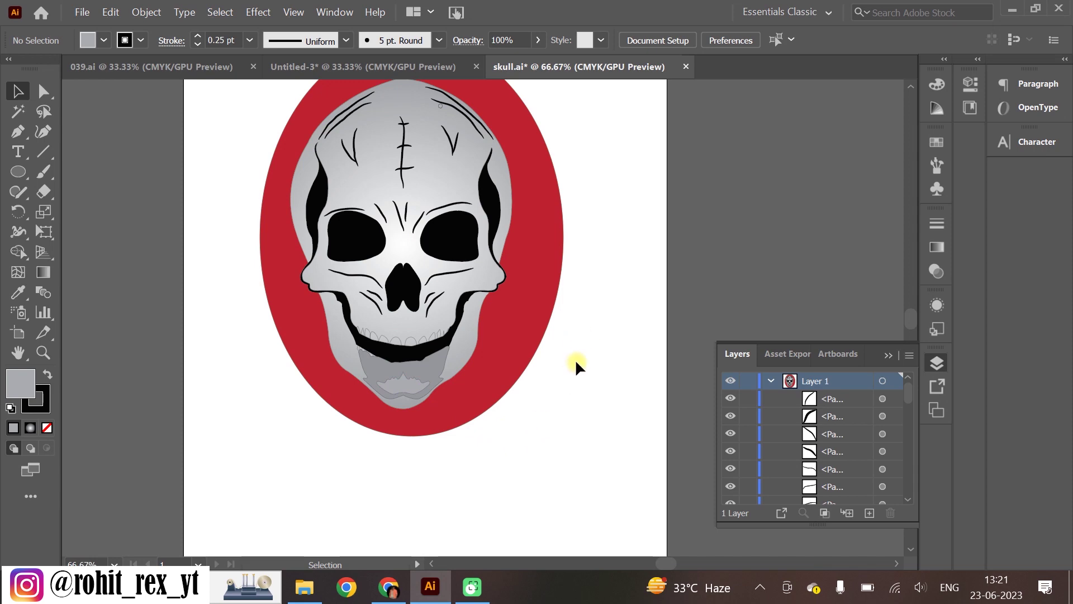
Give all the lower teeth outlines a 2 pt stroke aligned to the outside
{"action": "scroll", "coordinate": [577, 363], "scroll_direction": "up", "scroll_amount": 1}
{"action": "scroll", "coordinate": [250, 337], "scroll_direction": "up", "scroll_amount": 3}
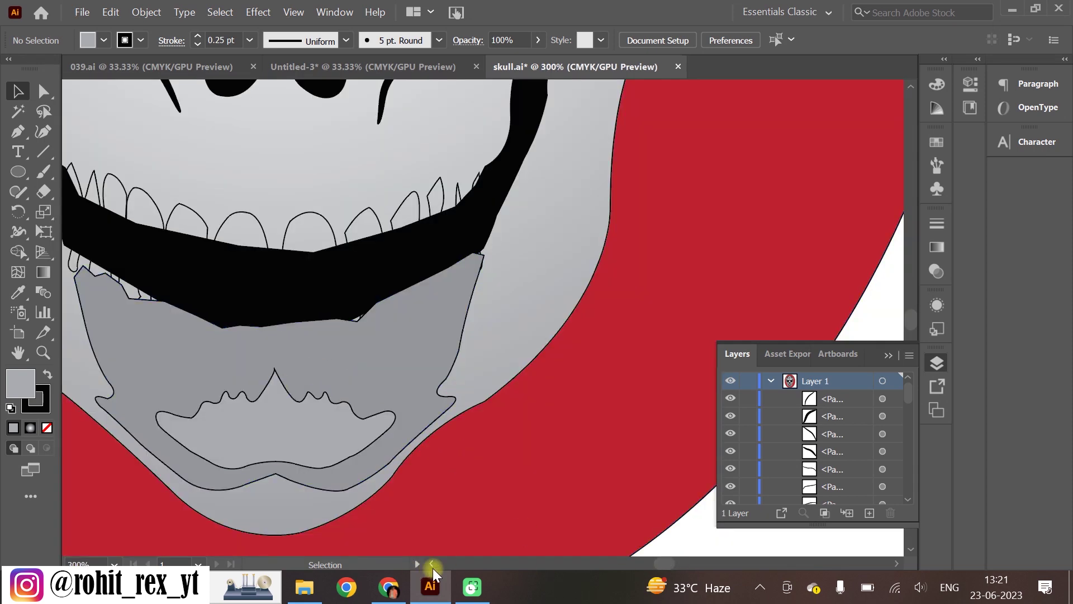
{"action": "left_click", "coordinate": [431, 566]}
{"action": "key", "text": "F9"}
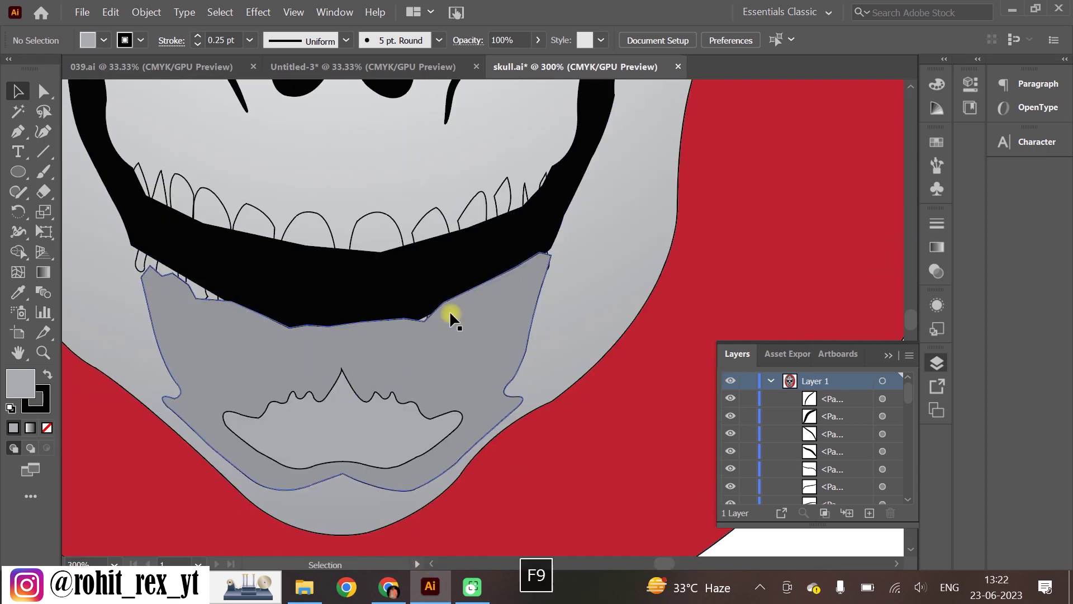
{"action": "left_click", "coordinate": [144, 267]}
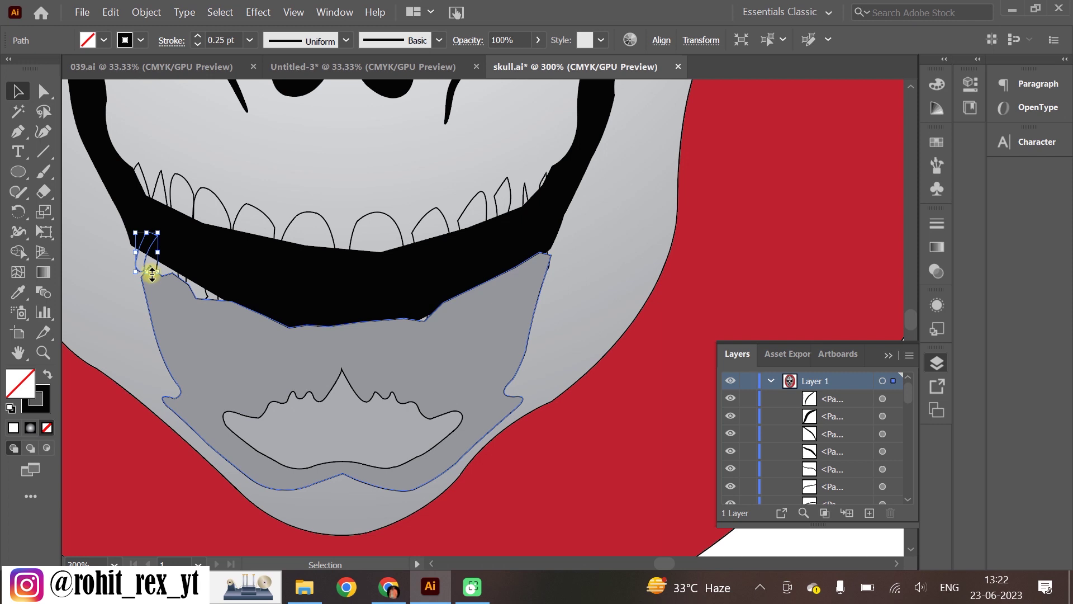
{"action": "left_click", "coordinate": [193, 264], "text": "shift"}
{"action": "left_click", "coordinate": [218, 280], "text": "shift"}
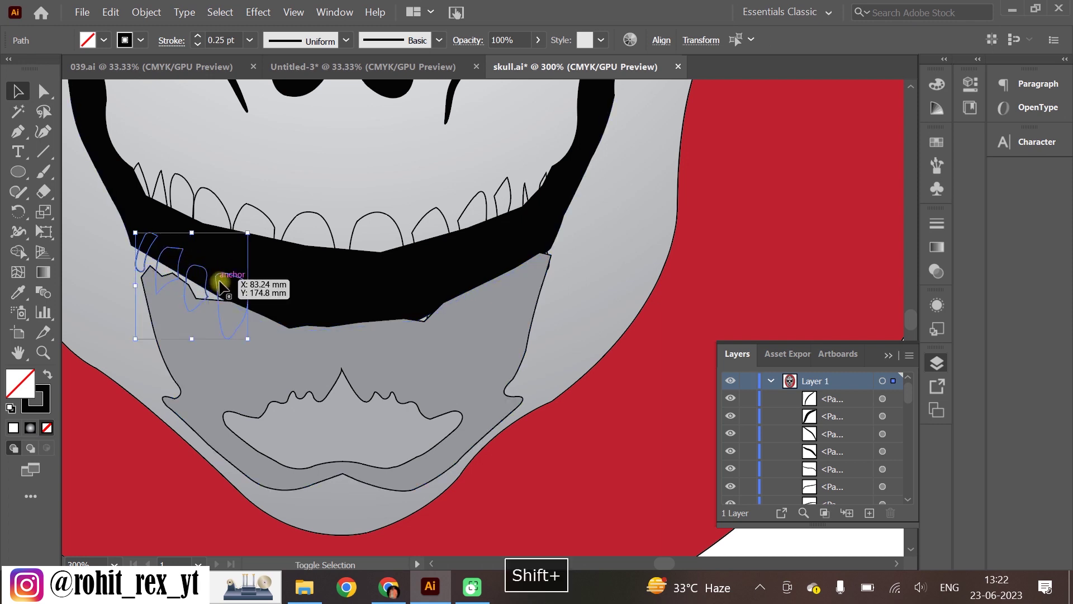
{"action": "left_click", "coordinate": [279, 304], "text": "shift"}
{"action": "left_click", "coordinate": [313, 304], "text": "shift"}
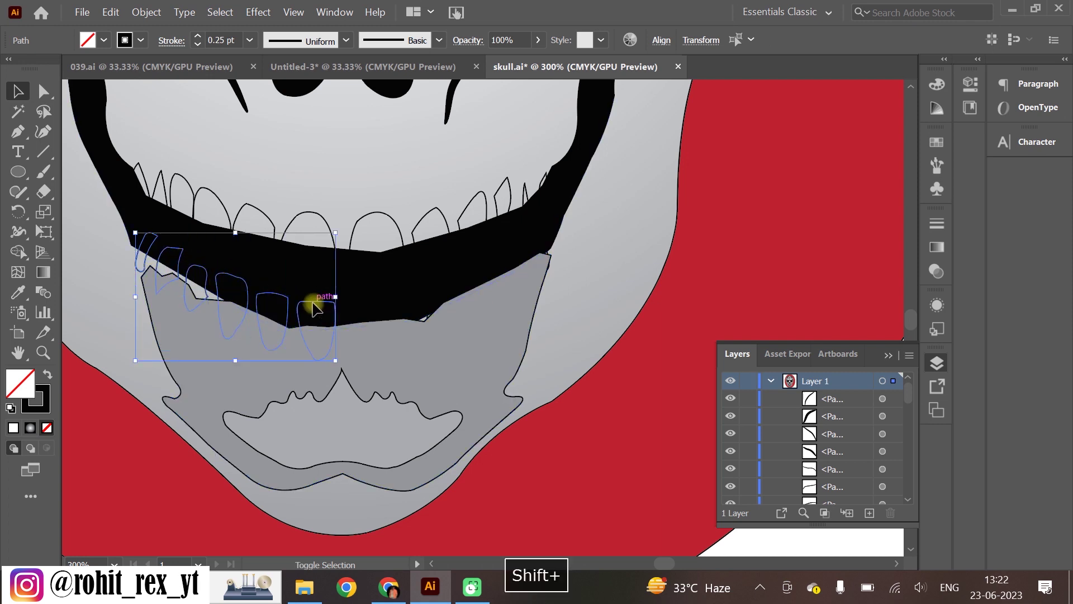
{"action": "left_click", "coordinate": [383, 304], "text": "shift"}
{"action": "left_click", "coordinate": [412, 298], "text": "shift"}
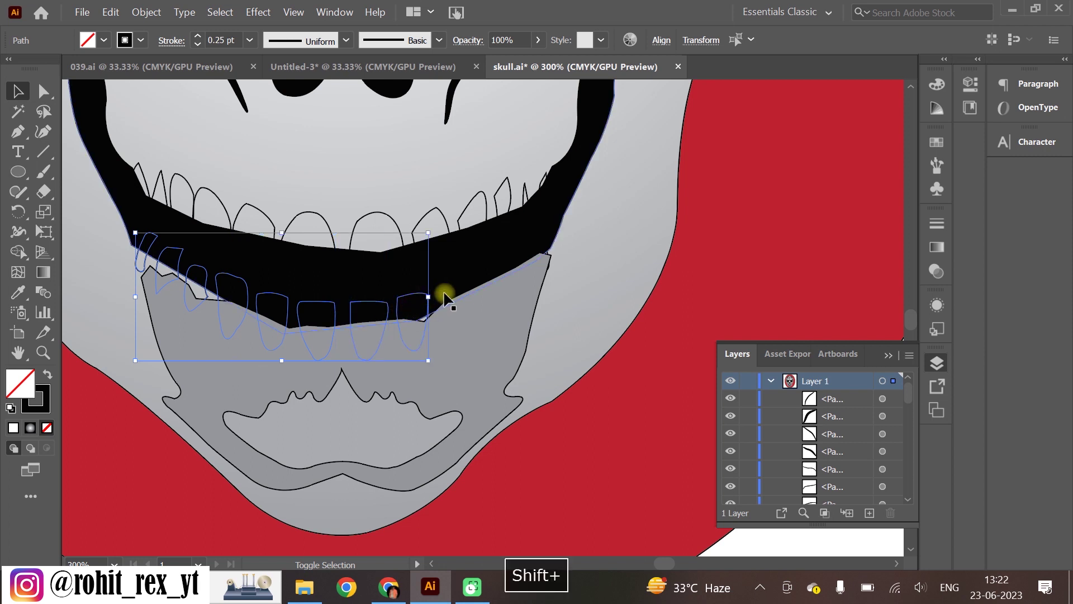
{"action": "left_click", "coordinate": [457, 280], "text": "shift"}
{"action": "left_click", "coordinate": [490, 269], "text": "shift"}
{"action": "left_click", "coordinate": [517, 249], "text": "shift"}
{"action": "left_click", "coordinate": [543, 242], "text": "shift"}
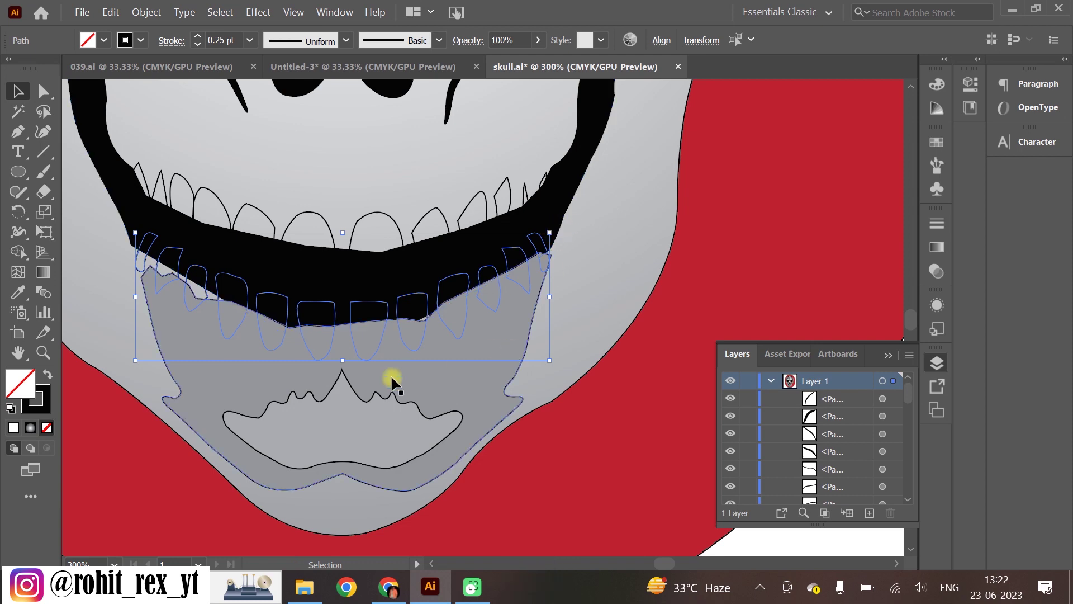
{"action": "left_click", "coordinate": [973, 87]}
{"action": "left_click", "coordinate": [971, 86]}
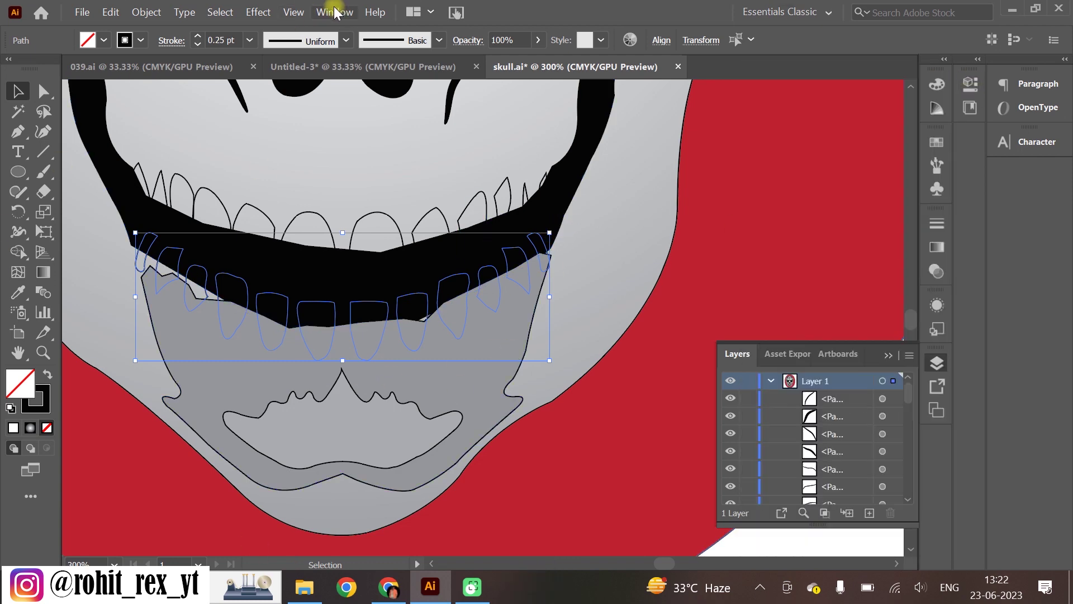
{"action": "left_click", "coordinate": [265, 12]}
{"action": "left_click", "coordinate": [334, 12]}
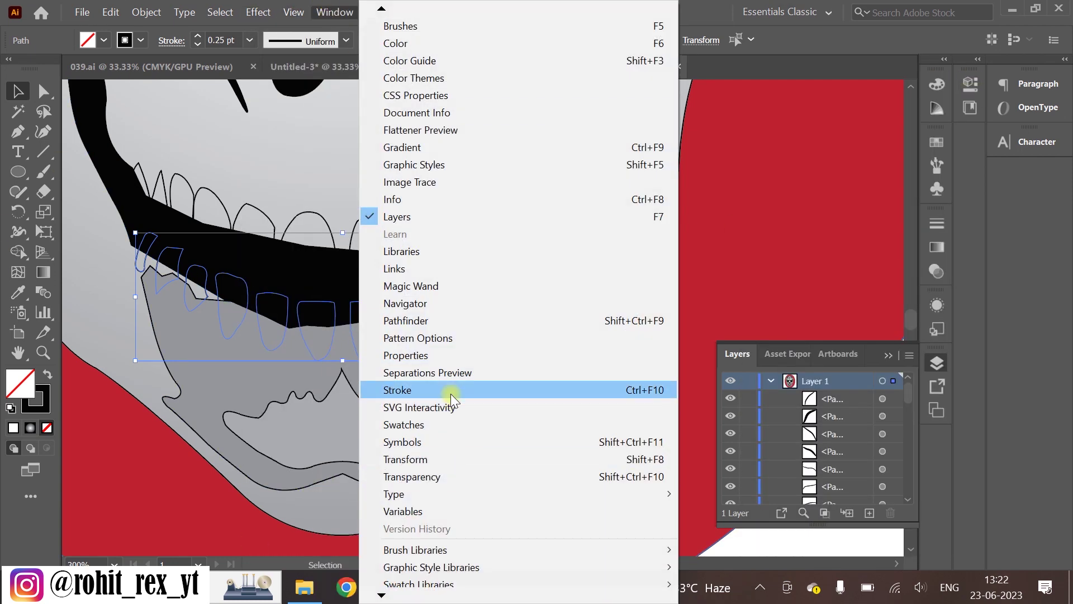
{"action": "left_click", "coordinate": [451, 324]}
{"action": "left_click", "coordinate": [826, 309]}
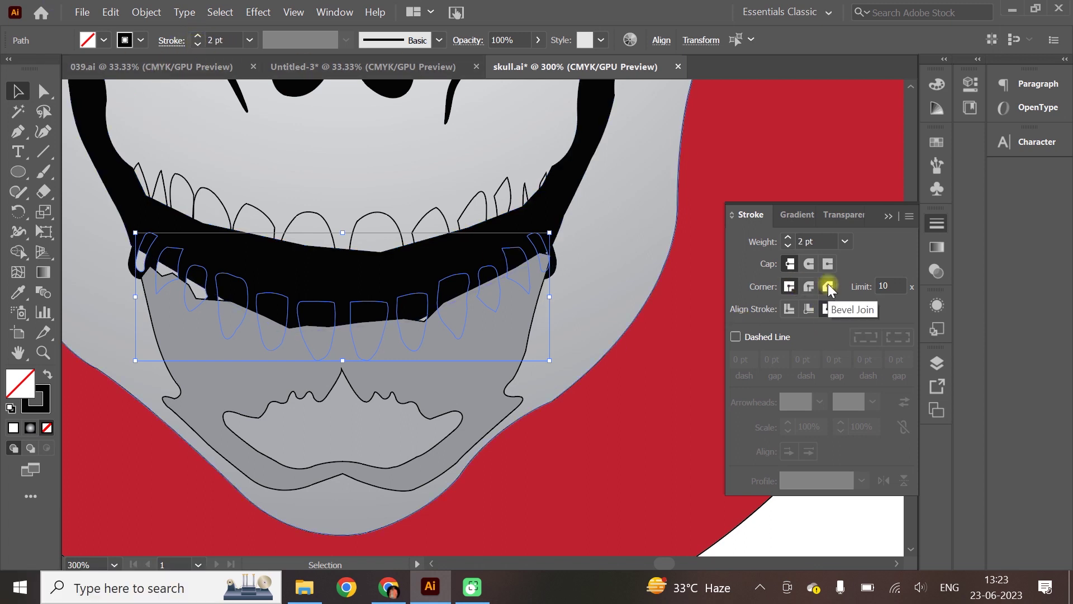
Fill the selected lower teeth with white and release the selection
{"action": "left_click", "coordinate": [104, 41]}
{"action": "left_click", "coordinate": [34, 68]}
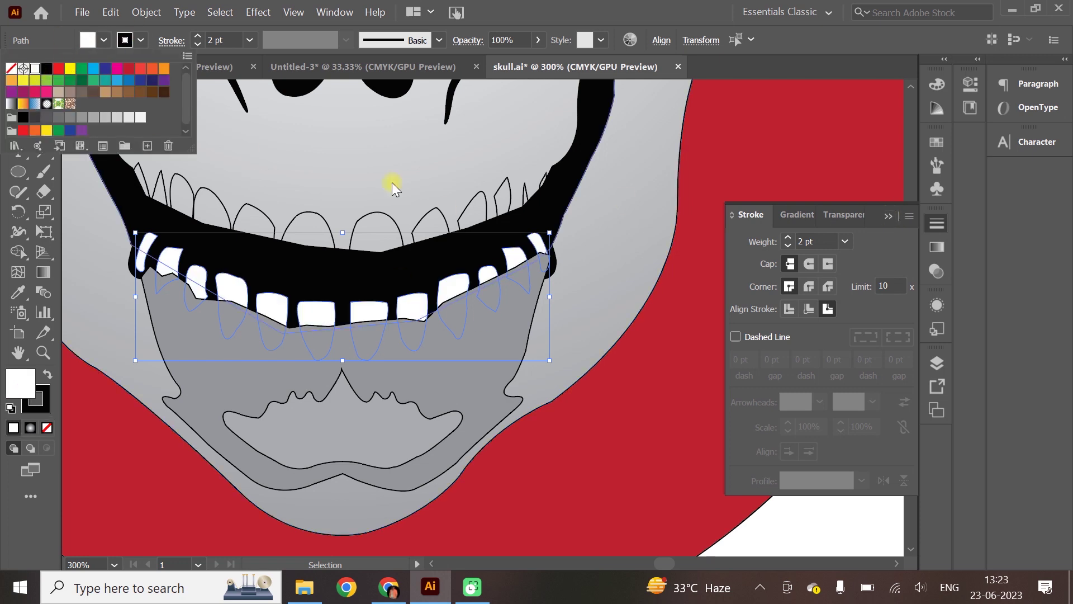
{"action": "left_click", "coordinate": [612, 215]}
{"action": "left_click", "coordinate": [396, 294]}
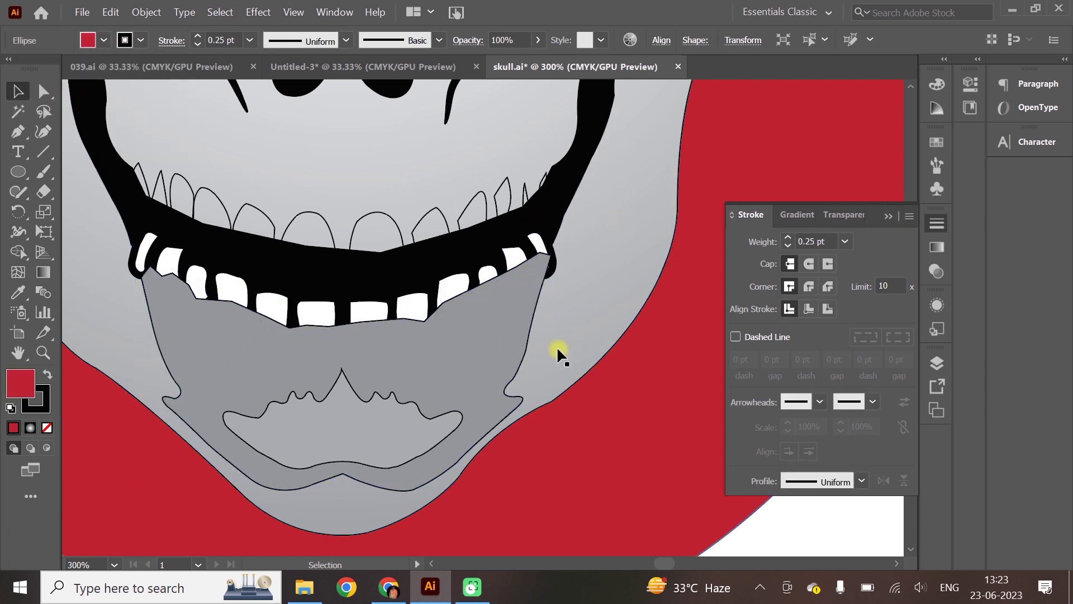
Select all the upper teeth outlines together with the face shape behind them and fill them with white
{"action": "left_click", "coordinate": [365, 212]}
{"action": "left_click", "coordinate": [315, 212], "text": "shift"}
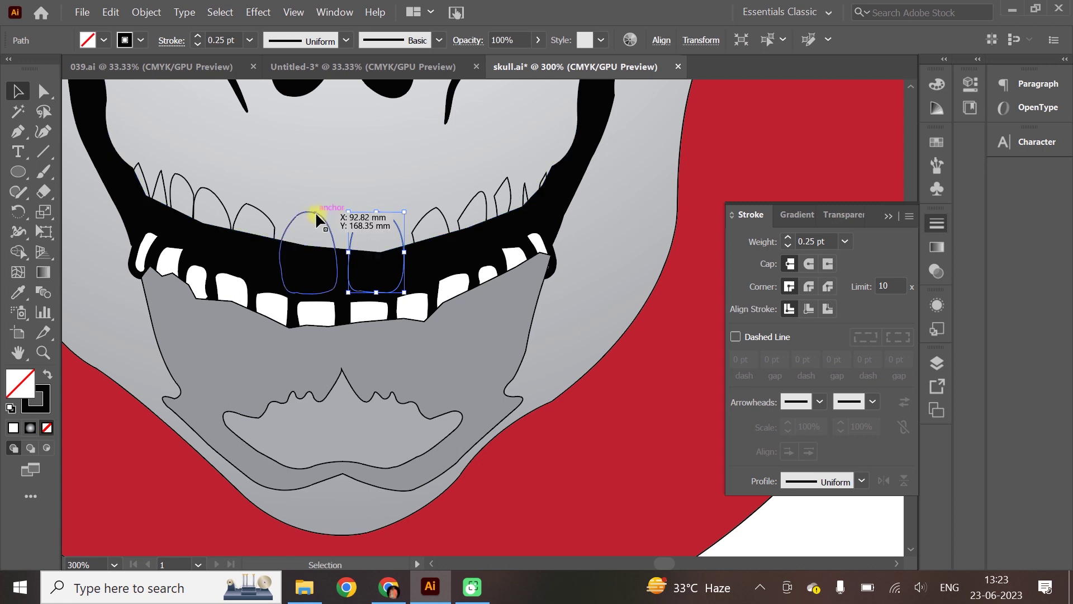
{"action": "left_click", "coordinate": [259, 209], "text": "shift"}
{"action": "left_click", "coordinate": [212, 192], "text": "shift"}
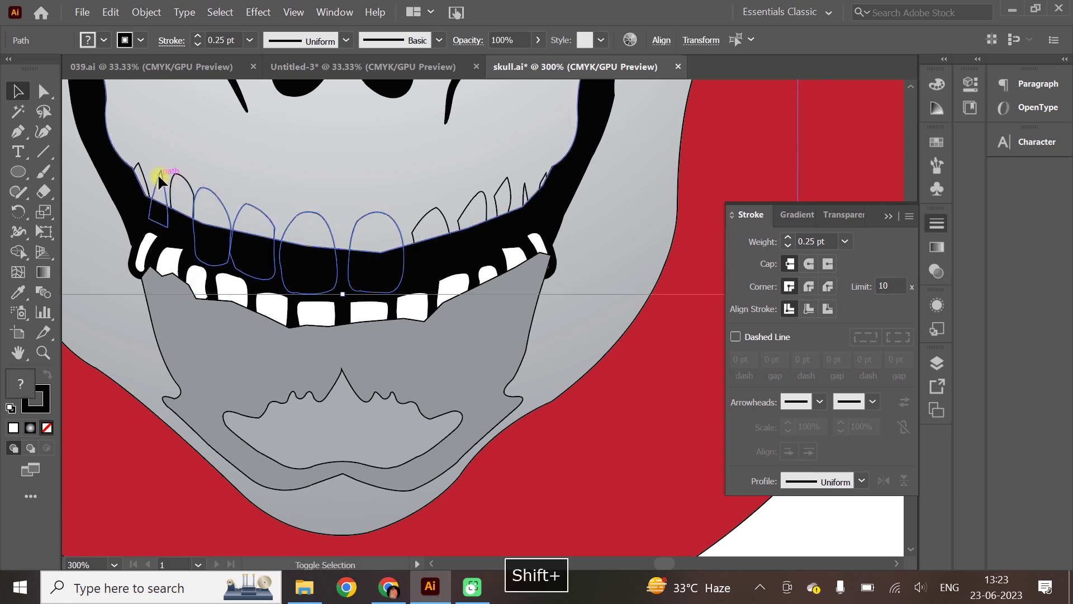
{"action": "left_click", "coordinate": [158, 174], "text": "shift"}
{"action": "left_click", "coordinate": [422, 218], "text": "shift"}
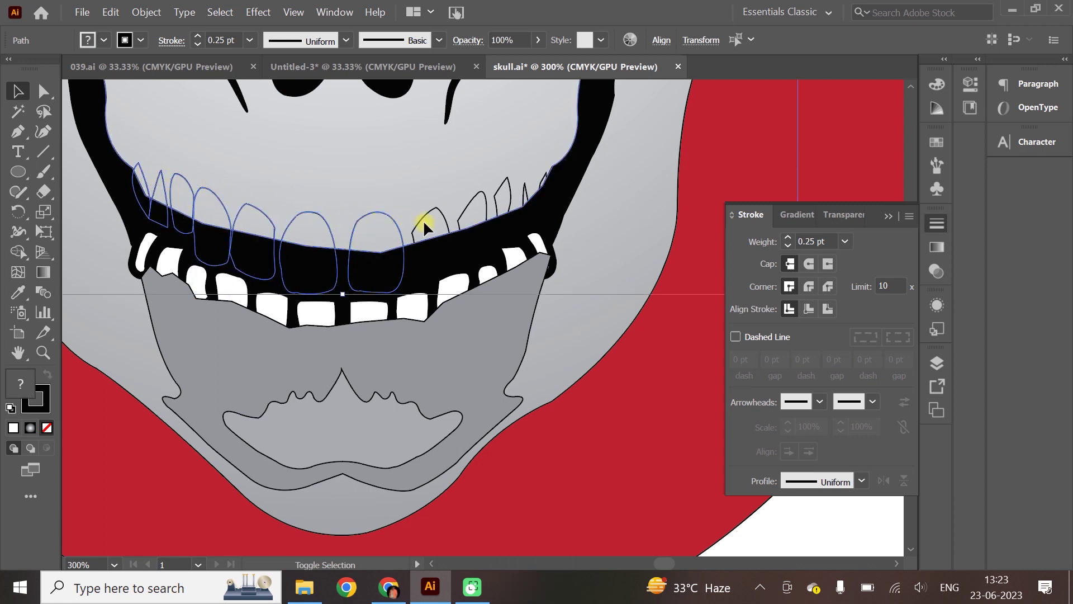
{"action": "left_click", "coordinate": [482, 198], "text": "shift"}
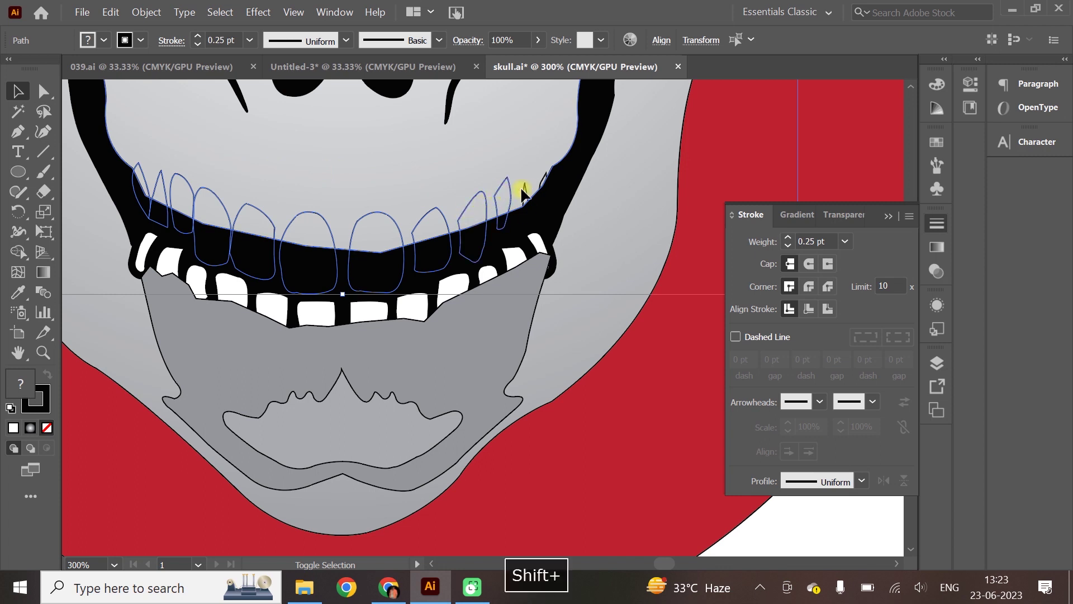
{"action": "left_click", "coordinate": [543, 183], "text": "shift"}
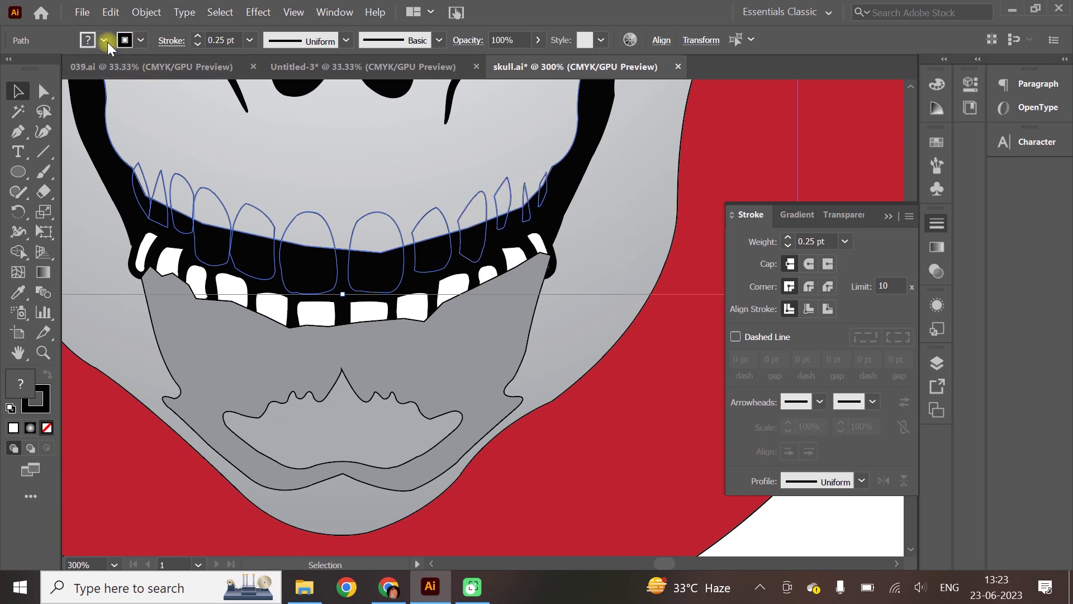
{"action": "left_click", "coordinate": [104, 39]}
{"action": "left_click", "coordinate": [35, 68]}
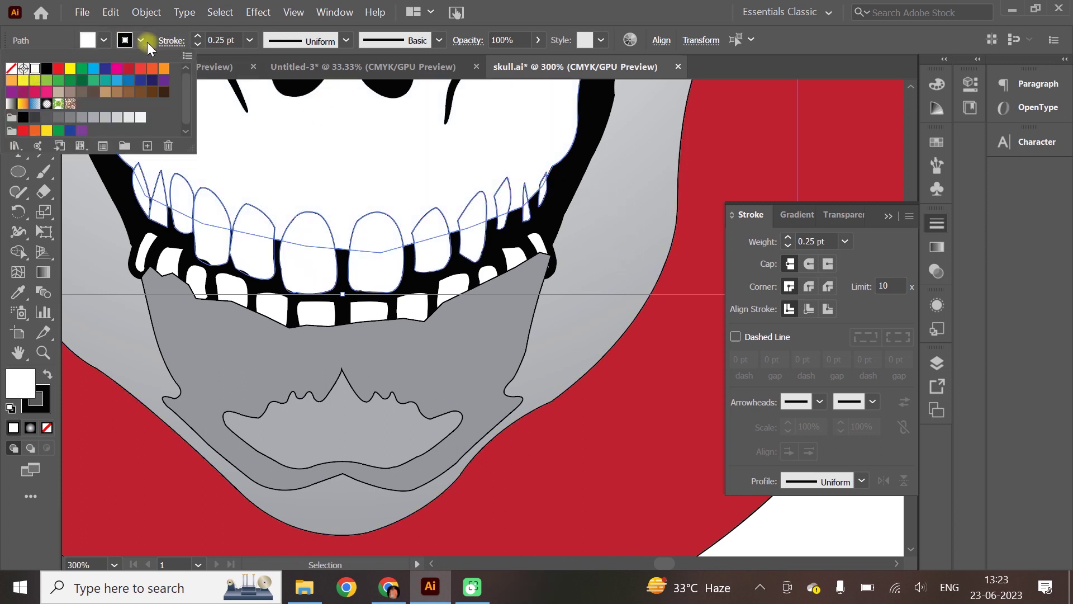
Give the selected upper teeth and face shape a 3 pt stroke, align the teeth strokes to the outside, and release the selection
{"action": "left_click", "coordinate": [828, 309]}
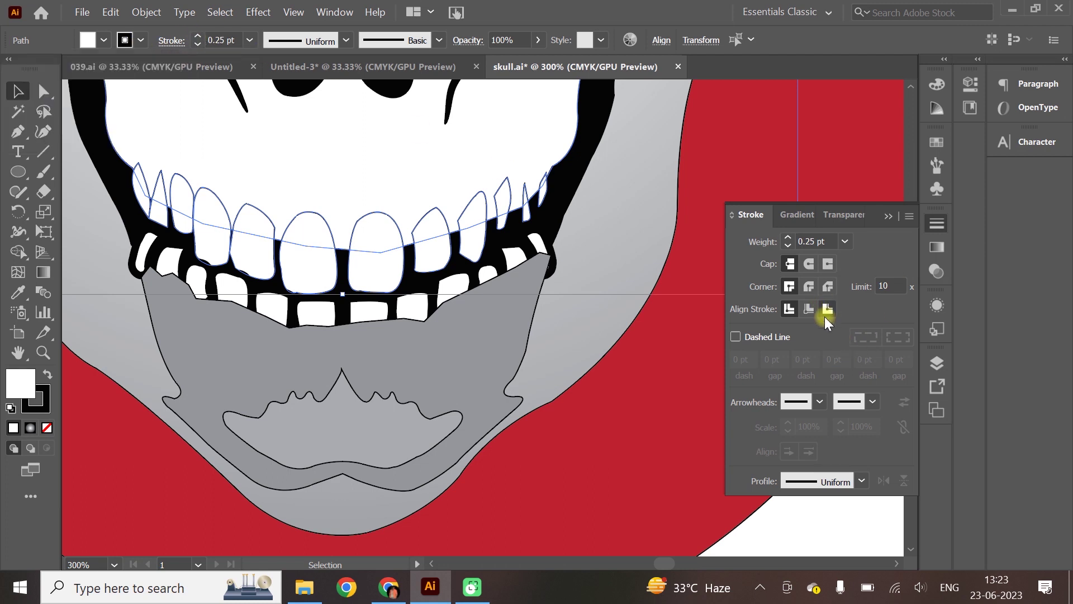
{"action": "left_click", "coordinate": [198, 35]}
{"action": "left_click", "coordinate": [197, 35]}
{"action": "left_click", "coordinate": [197, 35]}
{"action": "left_click", "coordinate": [197, 35]}
{"action": "left_click", "coordinate": [197, 43]}
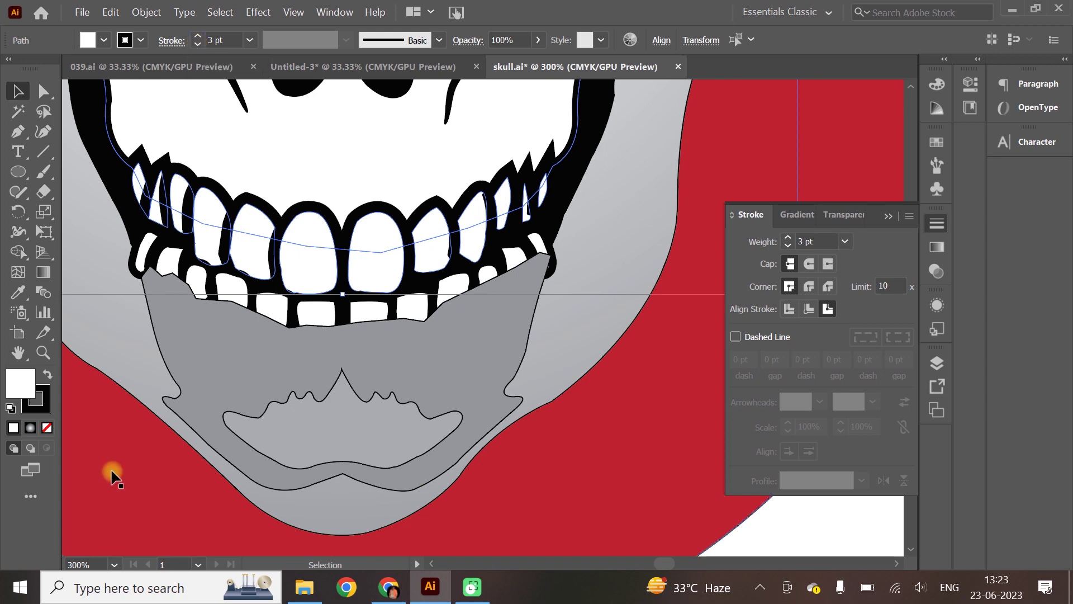
{"action": "left_click", "coordinate": [126, 378]}
{"action": "scroll", "coordinate": [416, 315], "scroll_direction": "down", "scroll_amount": 7}
{"action": "left_click", "coordinate": [492, 264]}
Fill the white face shape with a radial gradient running from the middle of the face to well beyond the red ellipse
{"action": "scroll", "coordinate": [471, 237], "scroll_direction": "up", "scroll_amount": 4}
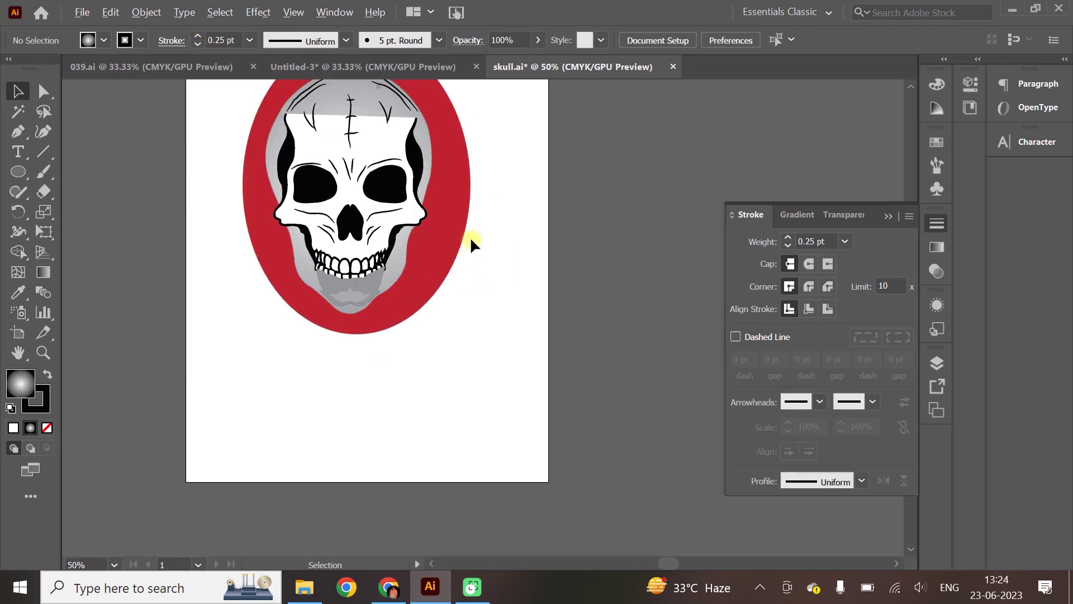
{"action": "scroll", "coordinate": [470, 236], "scroll_direction": "down", "scroll_amount": 1}
{"action": "left_click", "coordinate": [274, 120]}
{"action": "scroll", "coordinate": [539, 207], "scroll_direction": "up", "scroll_amount": 3}
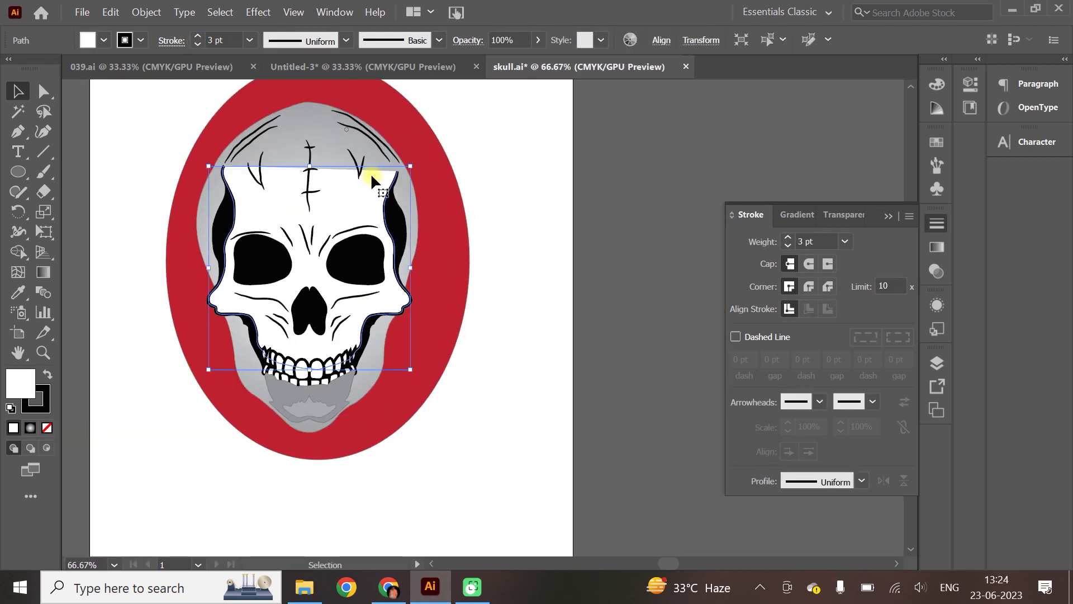
{"action": "key", "text": "g"}
{"action": "left_click", "coordinate": [468, 41]}
{"action": "left_click", "coordinate": [490, 39]}
{"action": "left_click_drag", "start_coordinate": [313, 280], "coordinate": [725, 304]}
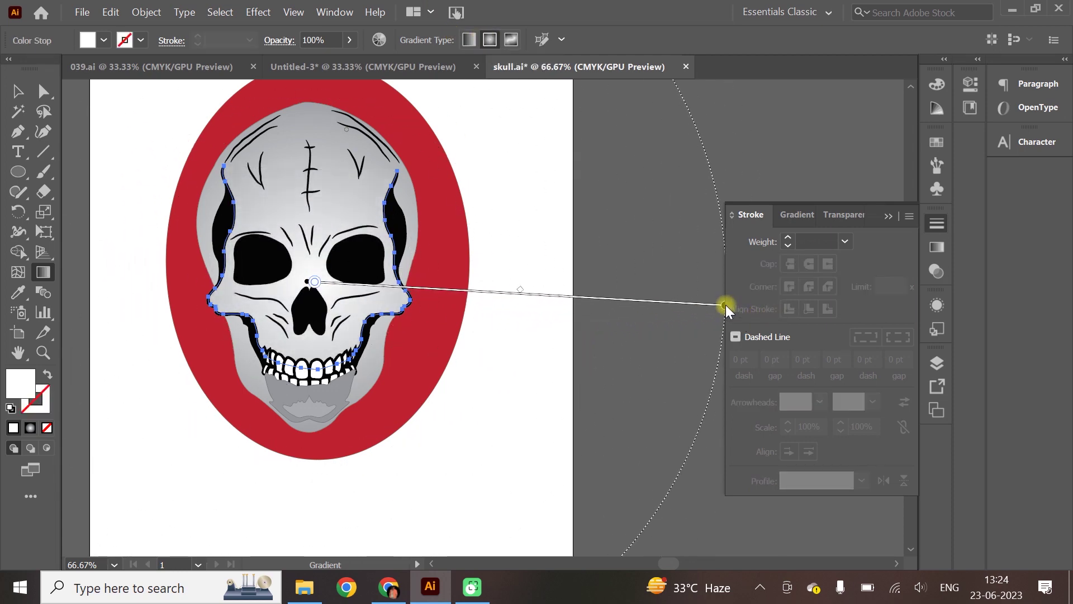
{"action": "left_click", "coordinate": [17, 91]}
{"action": "left_click", "coordinate": [634, 193]}
{"action": "scroll", "coordinate": [386, 299], "scroll_direction": "down", "scroll_amount": 2}
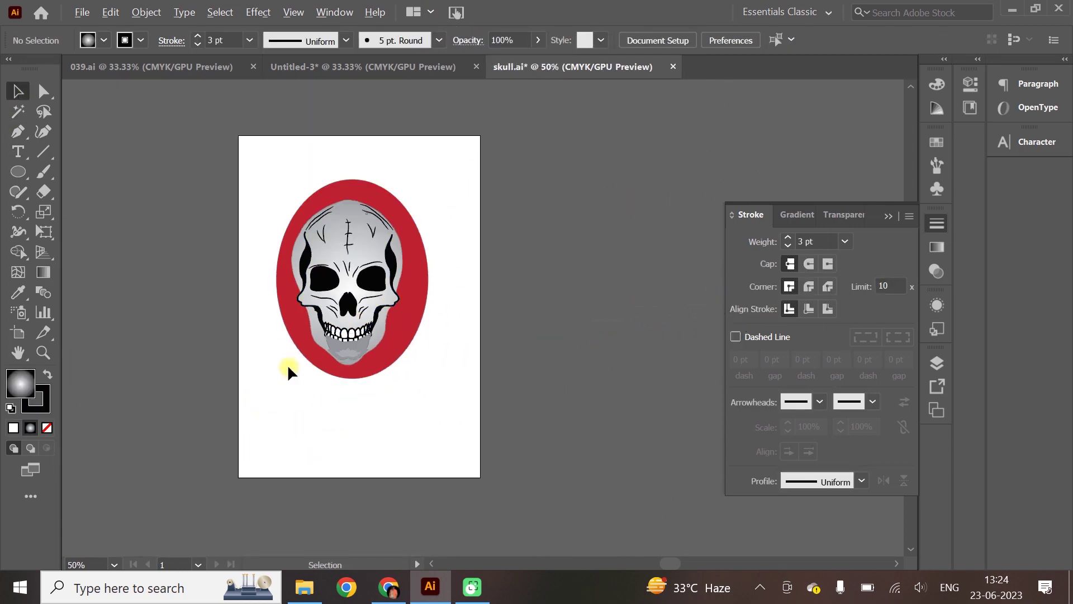
Reposition the red background ellipse and widen it into a circle centered behind the skull
{"action": "scroll", "coordinate": [323, 325], "scroll_direction": "up", "scroll_amount": 2}
{"action": "scroll", "coordinate": [456, 197], "scroll_direction": "up", "scroll_amount": 2}
{"action": "left_click", "coordinate": [514, 220]}
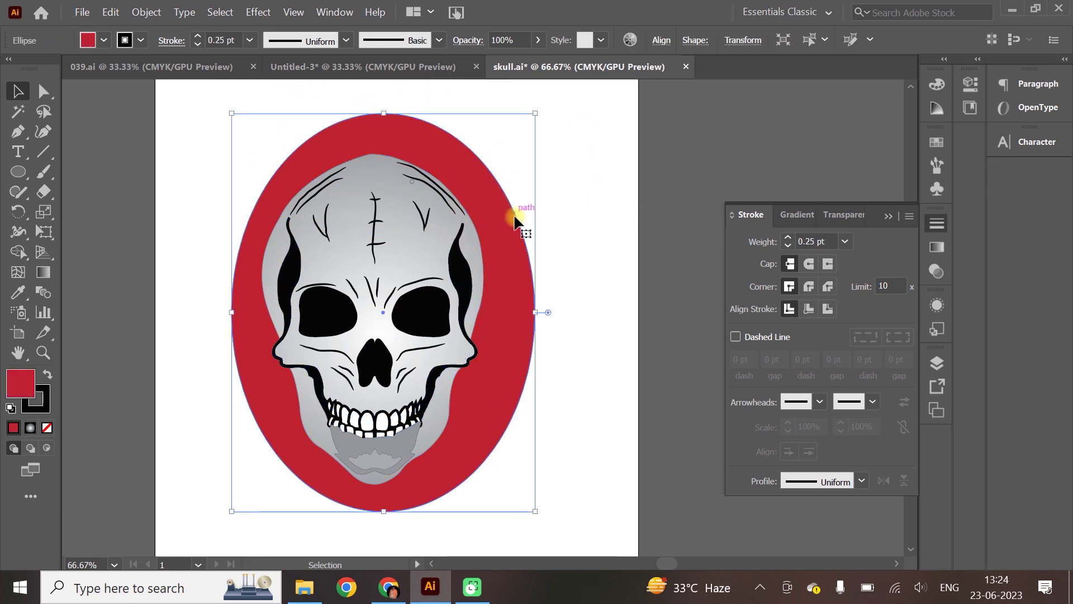
{"action": "left_click_drag", "start_coordinate": [509, 260], "coordinate": [503, 263]}
{"action": "mouse_move", "coordinate": [528, 316]}
{"action": "left_mouse_down"}
{"action": "mouse_move", "coordinate": [589, 317]}
{"action": "mouse_move", "coordinate": [508, 321]}
{"action": "left_mouse_up"}
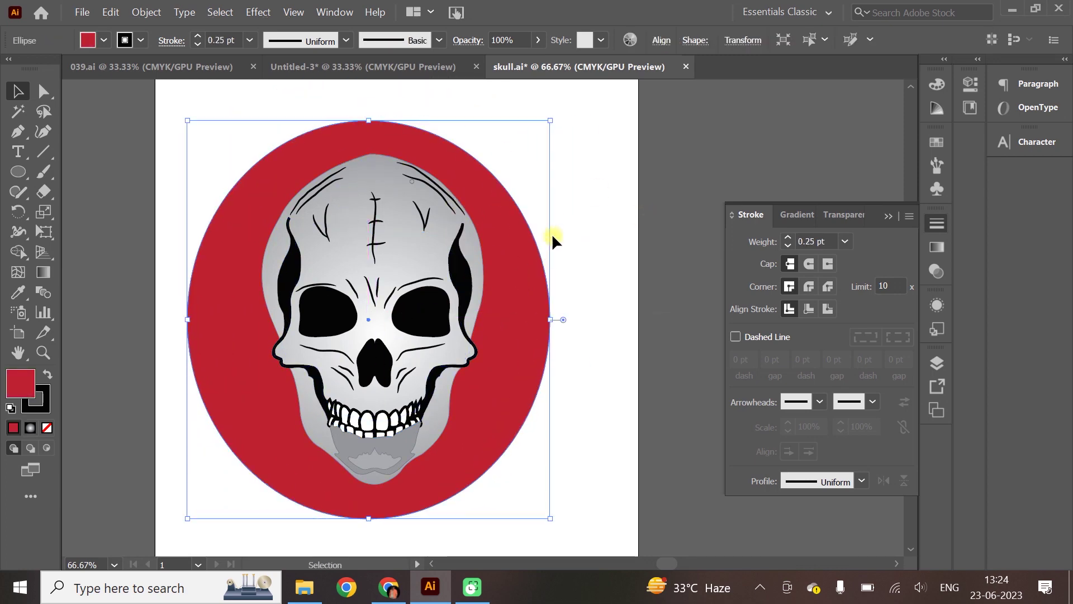
{"action": "left_click", "coordinate": [555, 226]}
{"action": "scroll", "coordinate": [424, 445], "scroll_direction": "up", "scroll_amount": 2}
{"action": "scroll", "coordinate": [424, 452], "scroll_direction": "down", "scroll_amount": 2}
{"action": "left_click", "coordinate": [553, 321]}
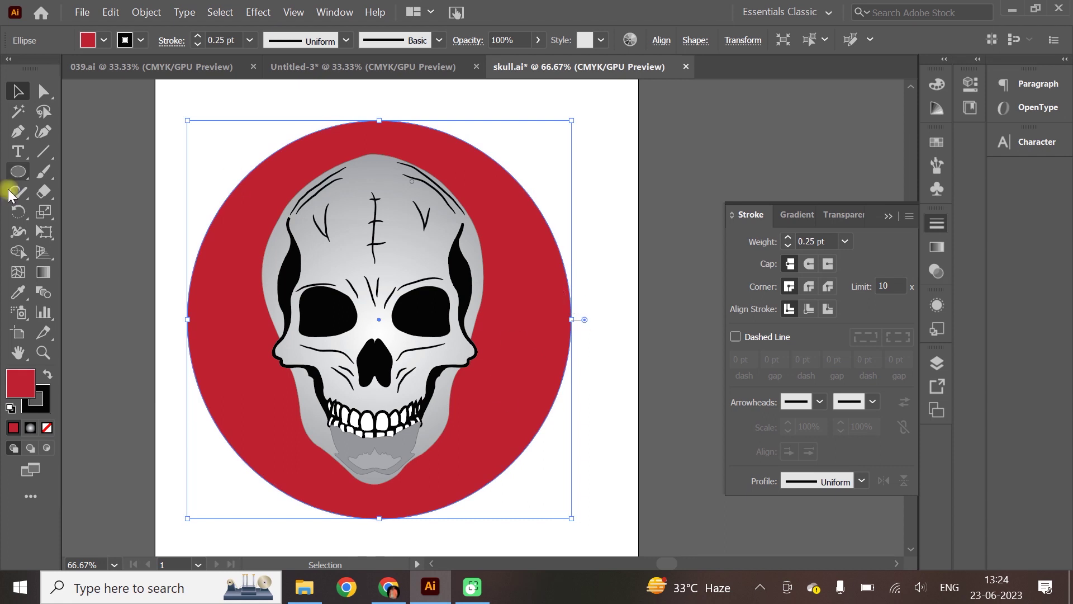
{"action": "left_click", "coordinate": [406, 441]}
{"action": "left_click", "coordinate": [497, 415]}
{"action": "left_click_drag", "start_coordinate": [162, 132], "coordinate": [631, 481]}
{"action": "left_click", "coordinate": [270, 222], "text": "shift"}
{"action": "left_click", "coordinate": [104, 40]}
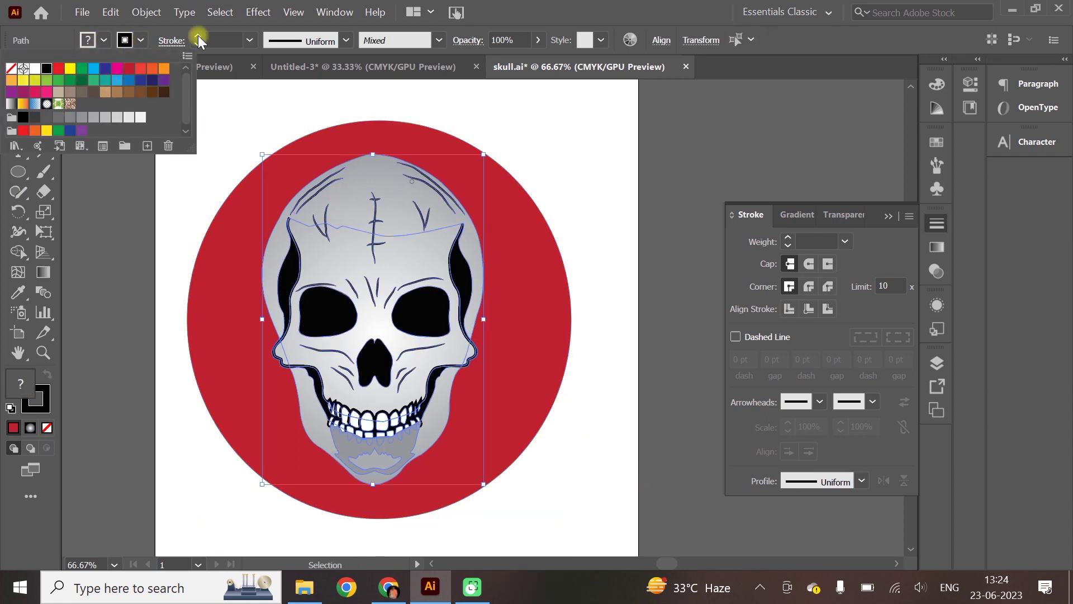
{"action": "left_click", "coordinate": [551, 202]}
Select the wrinkle lines on both cheeks, beside the nose and around the brows, leaving the face shape out of the selection
{"action": "key", "text": "ctrl+plus"}
{"action": "key", "text": "ctrl+plus"}
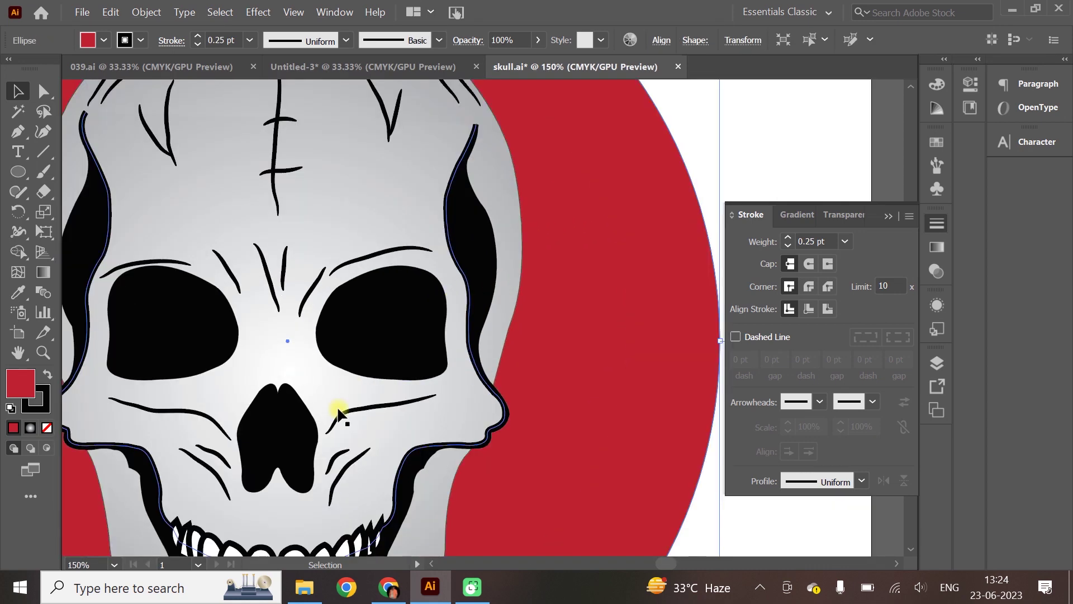
{"action": "left_click", "coordinate": [342, 412]}
{"action": "left_click", "coordinate": [345, 415], "text": "shift"}
{"action": "left_click", "coordinate": [345, 469], "text": "shift"}
{"action": "left_click", "coordinate": [214, 473], "text": "shift"}
{"action": "left_click", "coordinate": [213, 453], "text": "shift"}
{"action": "left_click", "coordinate": [209, 418], "text": "shift"}
{"action": "left_click", "coordinate": [228, 271], "text": "shift"}
{"action": "left_click", "coordinate": [167, 260], "text": "shift"}
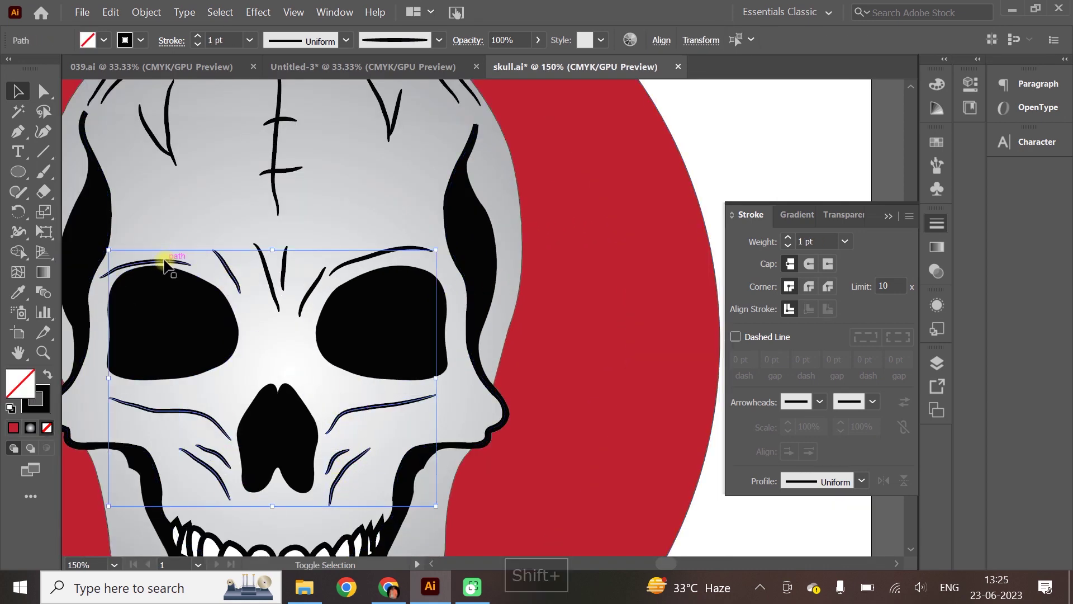
{"action": "left_click", "coordinate": [266, 268], "text": "shift"}
{"action": "left_click", "coordinate": [311, 287], "text": "shift"}
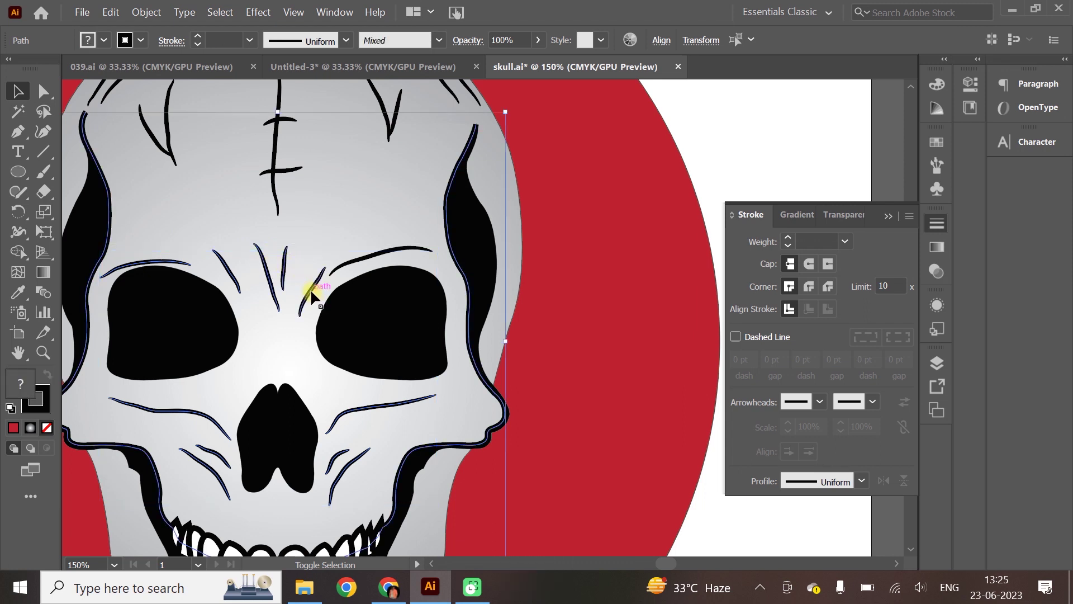
{"action": "left_click", "coordinate": [450, 234], "text": "shift"}
Add the central forehead crack, the forehead creases and the curved lines on top of the skull to the selection
{"action": "left_click", "coordinate": [275, 168], "text": "shift"}
{"action": "left_click", "coordinate": [276, 117], "text": "shift"}
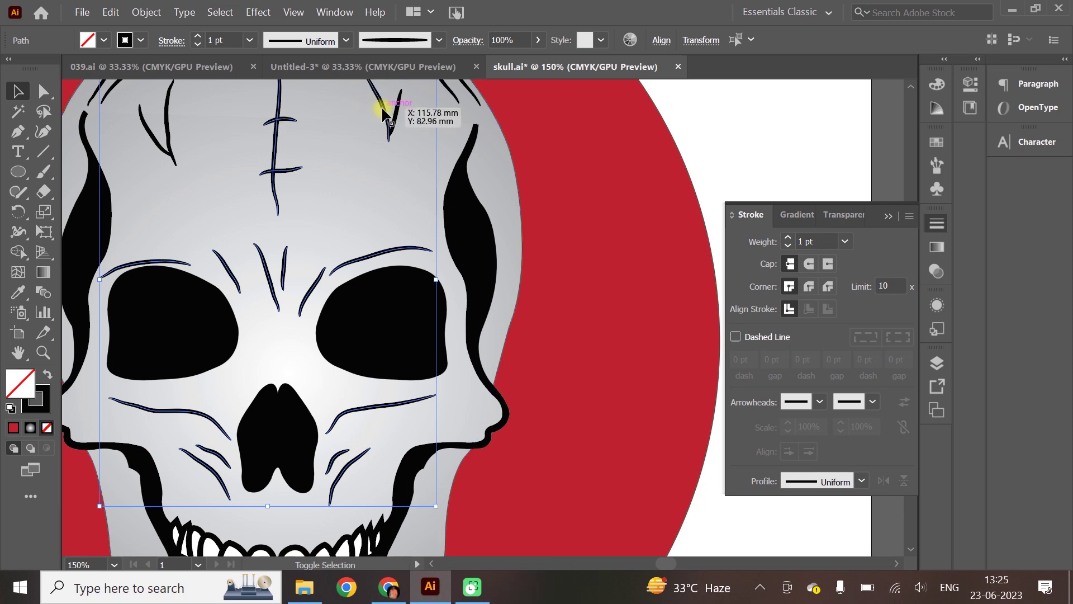
{"action": "left_click", "coordinate": [167, 116], "text": "shift"}
{"action": "left_click", "coordinate": [145, 120], "text": "shift"}
{"action": "scroll", "coordinate": [160, 172], "scroll_direction": "up", "scroll_amount": 3}
{"action": "left_click", "coordinate": [160, 178], "text": "shift"}
{"action": "scroll", "coordinate": [265, 249], "scroll_direction": "down", "scroll_amount": 2}
{"action": "scroll", "coordinate": [265, 250], "scroll_direction": "up", "scroll_amount": 1}
{"action": "scroll", "coordinate": [263, 374], "scroll_direction": "up", "scroll_amount": 2}
{"action": "scroll", "coordinate": [264, 373], "scroll_direction": "down", "scroll_amount": 2}
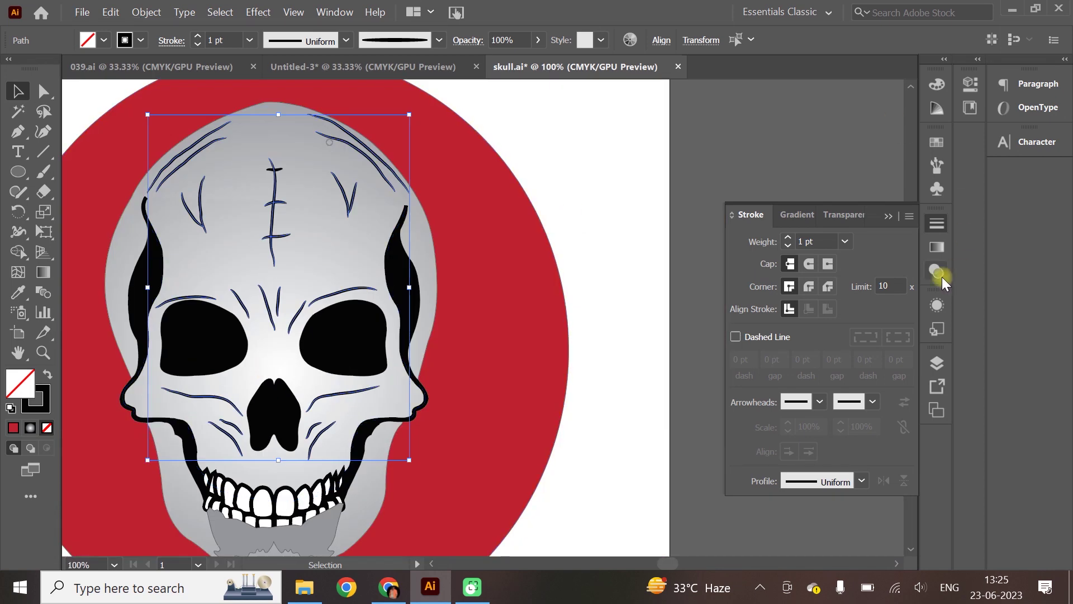
Apply a Normal-mode Drop Shadow effect with 56% opacity, 2.469 mm offsets and 1.764 mm blur to the selected lines
{"action": "left_click", "coordinate": [937, 305]}
{"action": "left_click", "coordinate": [776, 420]}
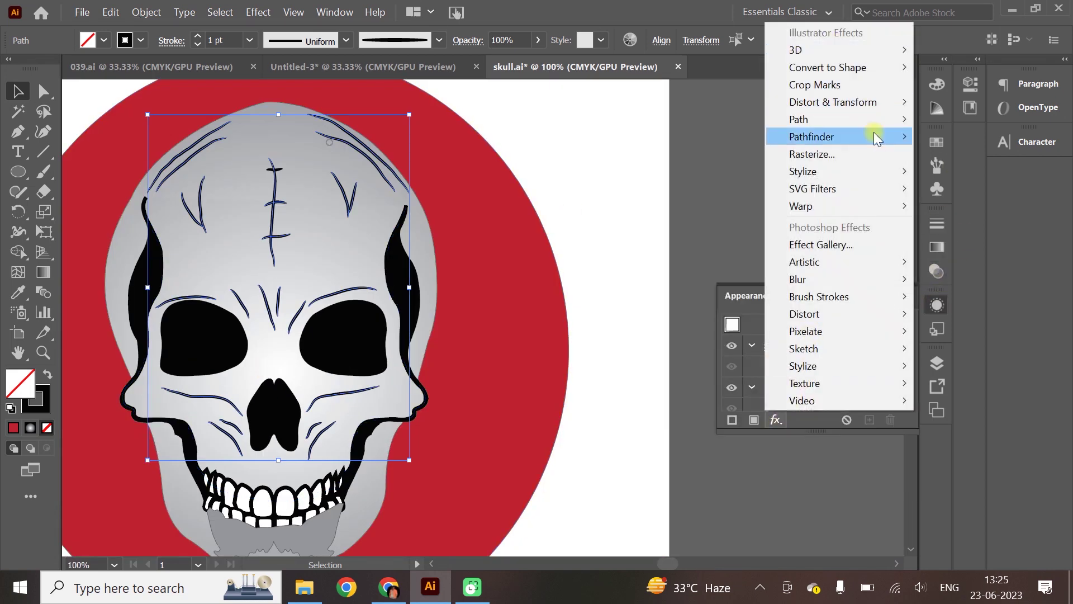
{"action": "mouse_move", "coordinate": [895, 171]}
{"action": "left_click", "coordinate": [950, 170]}
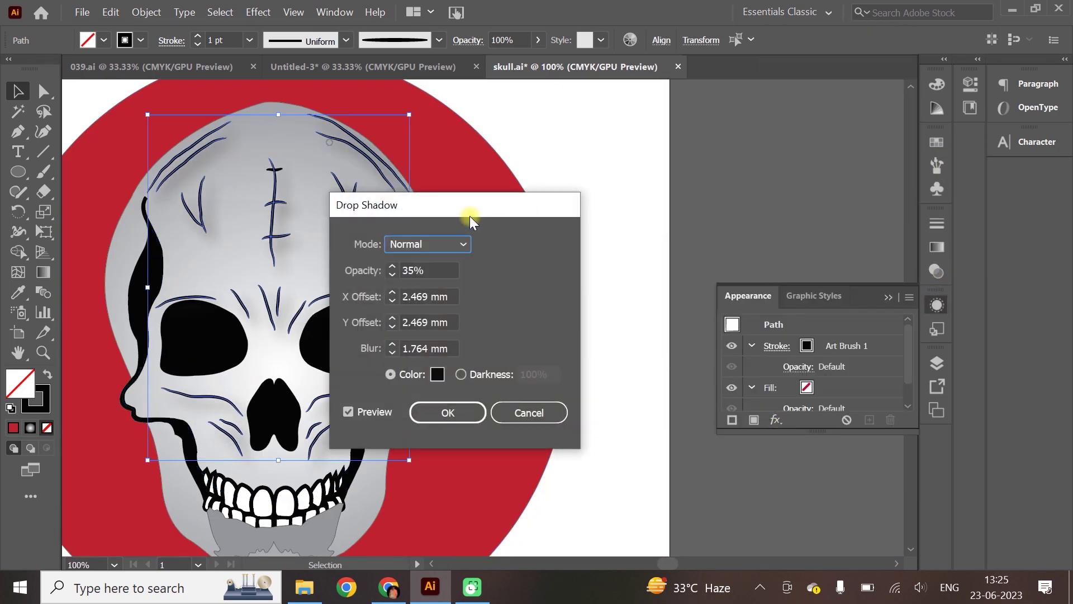
{"action": "left_click_drag", "start_coordinate": [470, 215], "coordinate": [749, 144]}
{"action": "left_click", "coordinate": [655, 215]}
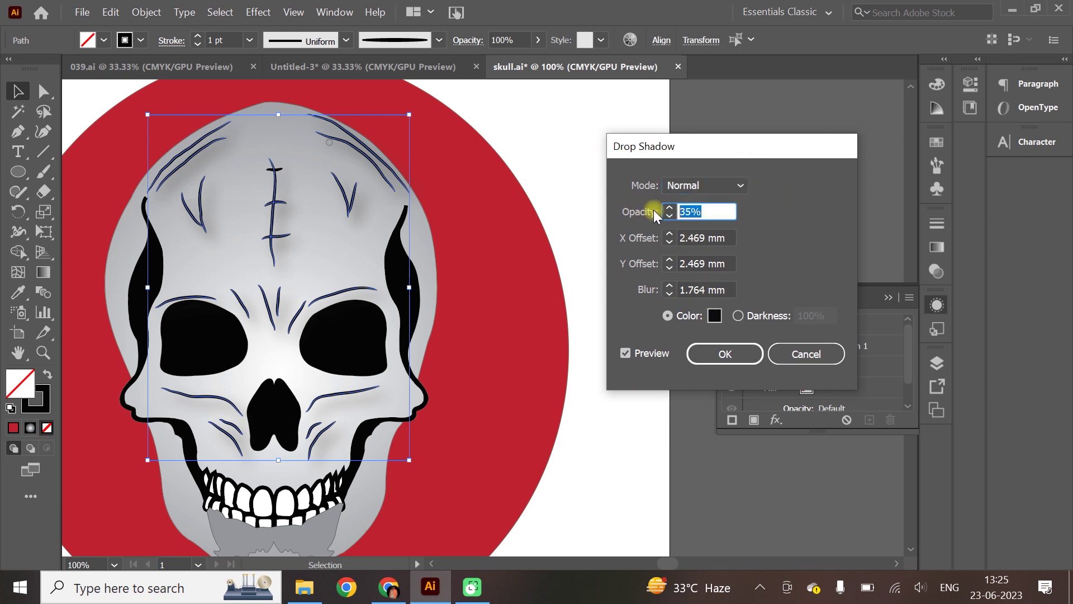
{"action": "left_click", "coordinate": [809, 238]}
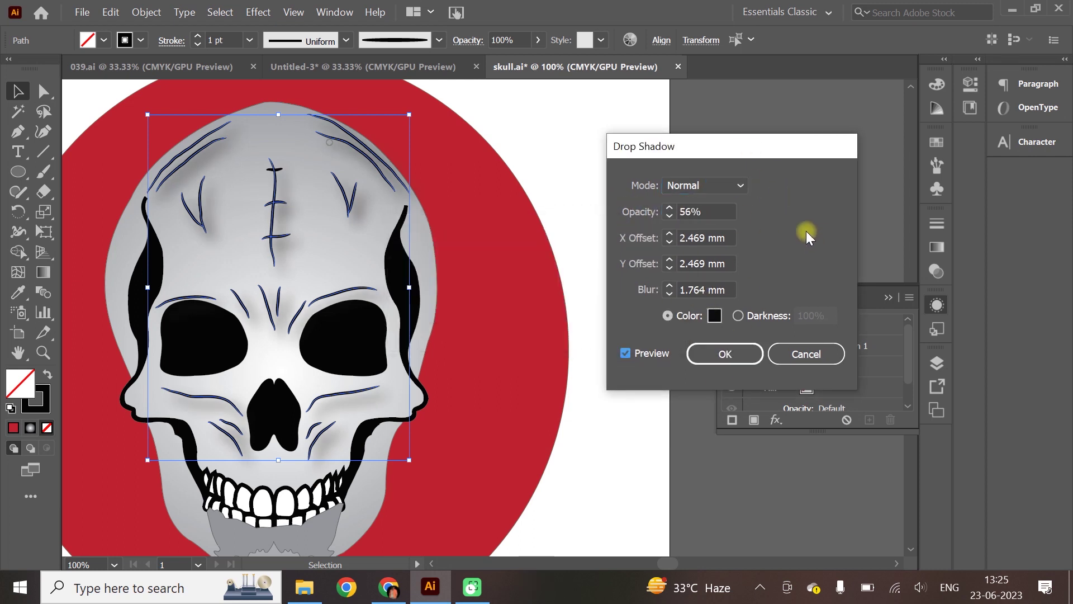
{"action": "left_click", "coordinate": [725, 354]}
{"action": "left_click", "coordinate": [575, 311]}
Fill the dark gray lower jaw shape with a radial gradient from its center outward past the edge of the jaw
{"action": "key", "text": "ctrl+minus"}
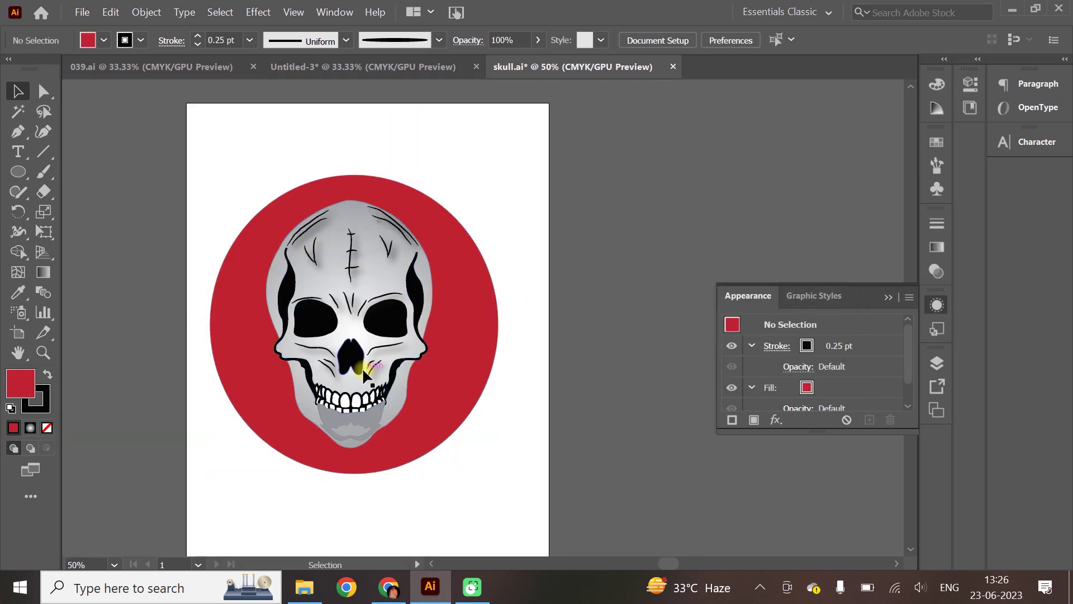
{"action": "left_click", "coordinate": [428, 377]}
{"action": "left_click", "coordinate": [377, 418]}
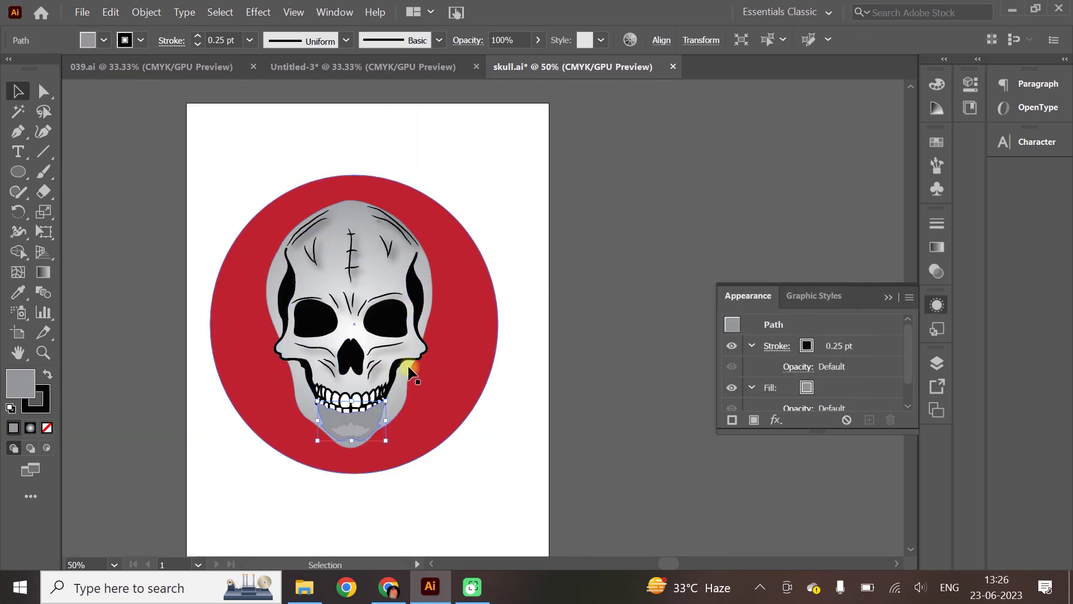
{"action": "scroll", "coordinate": [277, 363], "scroll_direction": "up", "scroll_amount": 3}
{"action": "scroll", "coordinate": [417, 362], "scroll_direction": "down", "scroll_amount": 1}
{"action": "scroll", "coordinate": [420, 360], "scroll_direction": "down", "scroll_amount": 3}
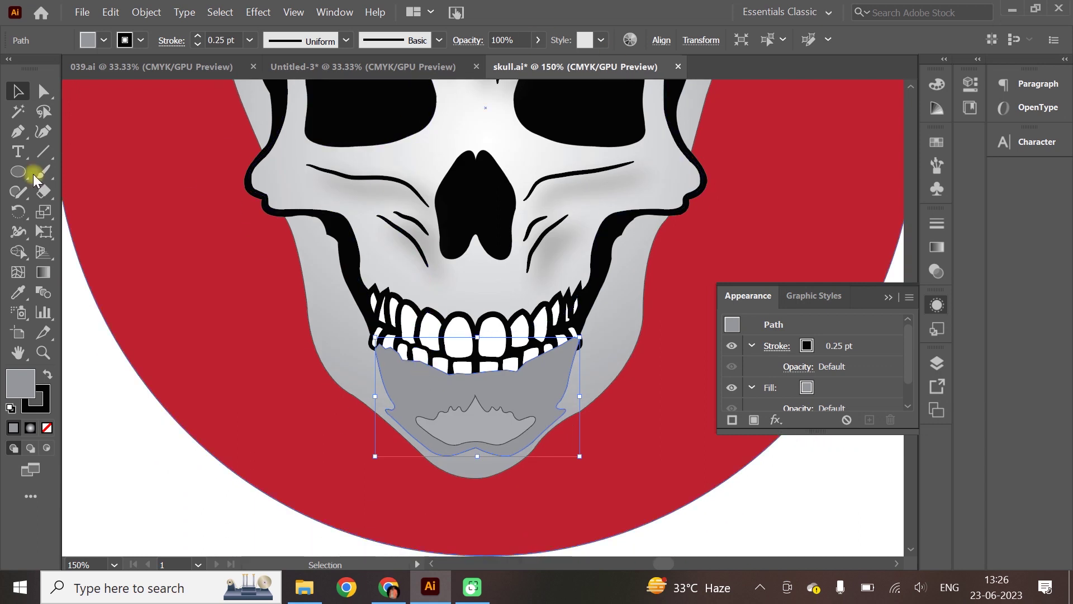
{"action": "left_click", "coordinate": [42, 277]}
{"action": "left_click", "coordinate": [559, 310]}
{"action": "left_click_drag", "start_coordinate": [559, 398], "coordinate": [697, 399]}
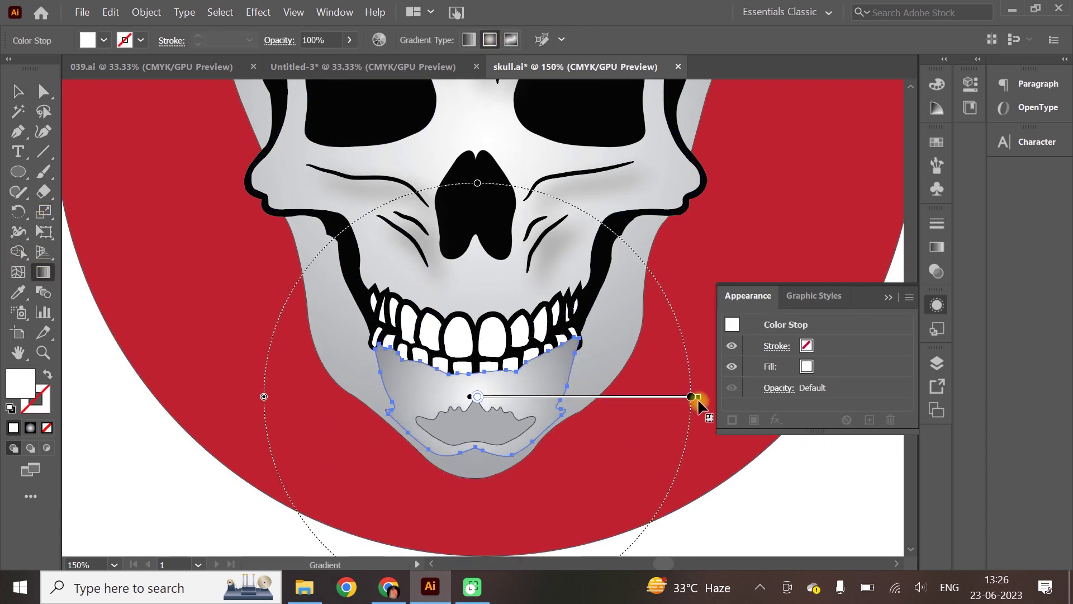
Remove the thin outline from the lower jaw shape
{"action": "left_click", "coordinate": [18, 91]}
{"action": "left_click", "coordinate": [393, 421]}
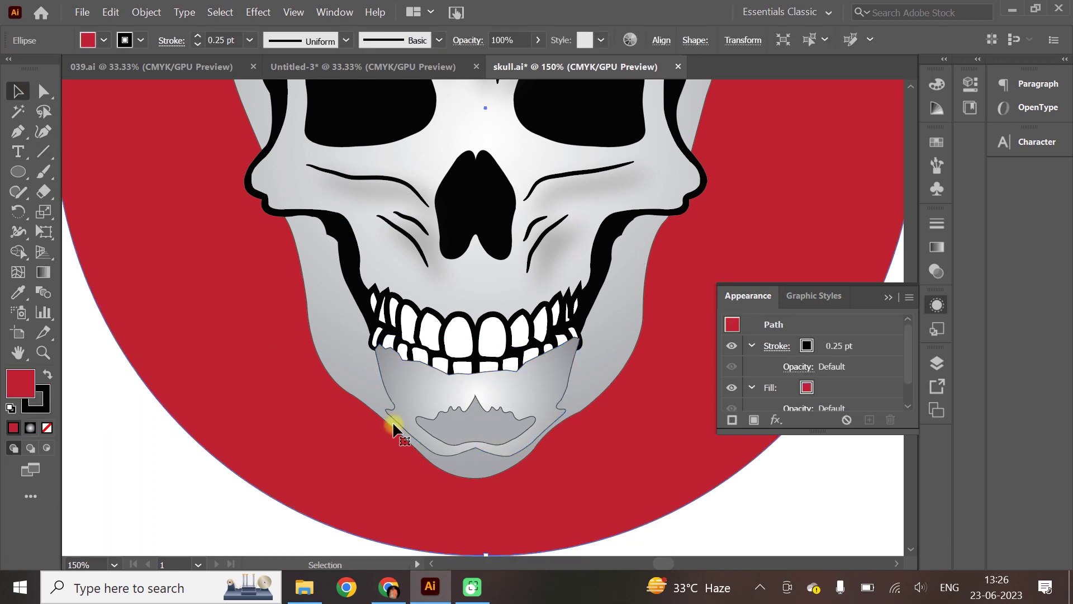
{"action": "left_click", "coordinate": [560, 386]}
{"action": "left_click", "coordinate": [198, 44]}
{"action": "left_click", "coordinate": [645, 496]}
{"action": "scroll", "coordinate": [672, 480], "scroll_direction": "down", "scroll_amount": 2}
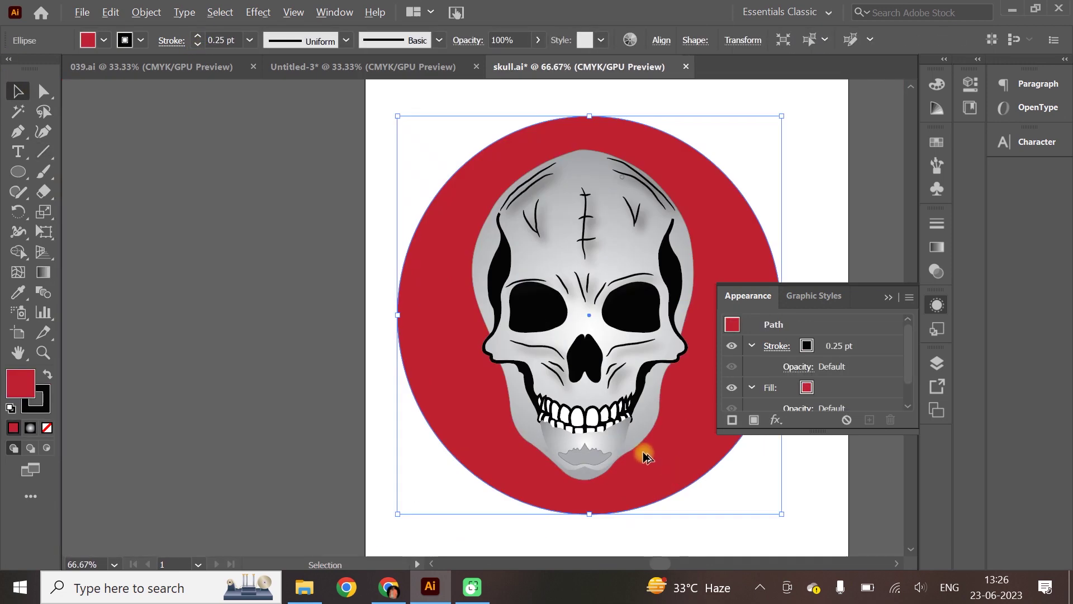
Restack the lower jaw shape so it sits behind the lower teeth but in front of the skull base and red circle
{"action": "scroll", "coordinate": [618, 450], "scroll_direction": "up", "scroll_amount": 4}
{"action": "left_click", "coordinate": [588, 402]}
{"action": "right_click", "coordinate": [588, 402]}
{"action": "mouse_move", "coordinate": [696, 322]}
{"action": "left_click", "coordinate": [841, 337]}
{"action": "left_click", "coordinate": [937, 364]}
{"action": "left_click_drag", "start_coordinate": [908, 390], "coordinate": [910, 428]}
{"action": "left_click", "coordinate": [551, 422]}
{"action": "left_click_drag", "start_coordinate": [865, 463], "coordinate": [834, 428]}
{"action": "left_click", "coordinate": [110, 473]}
{"action": "scroll", "coordinate": [565, 386], "scroll_direction": "down", "scroll_amount": 4}
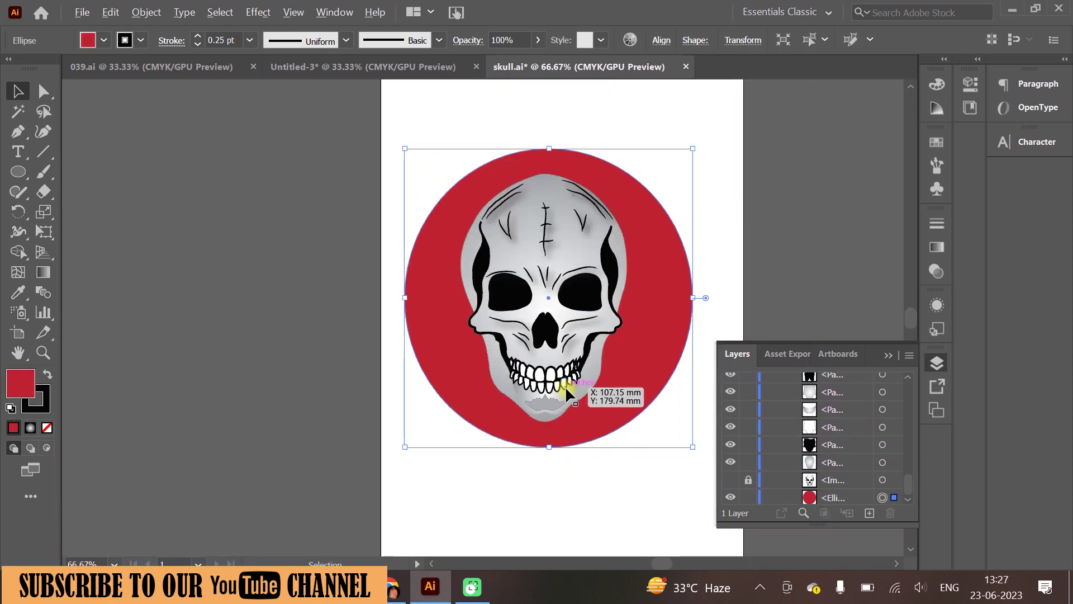
Set the stroke of the jagged chin shape to none
{"action": "scroll", "coordinate": [565, 386], "scroll_direction": "up", "scroll_amount": 1}
{"action": "left_click", "coordinate": [532, 414]}
{"action": "left_click", "coordinate": [140, 40]}
{"action": "left_click", "coordinate": [12, 68]}
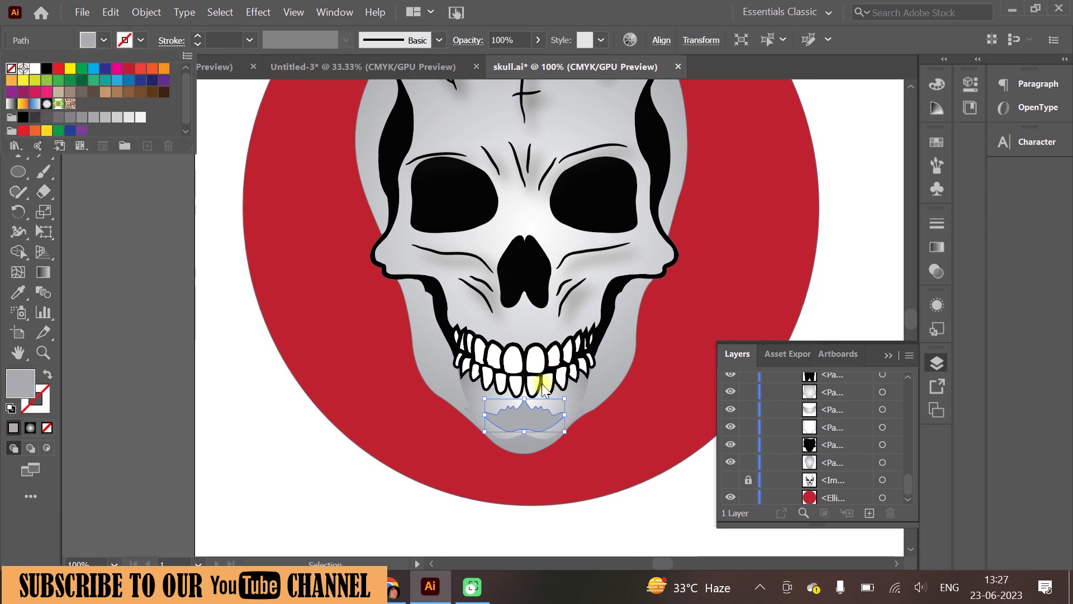
{"action": "left_click", "coordinate": [376, 497]}
Fill the jagged chin shape with a radial gradient that starts white at its center and spreads outward past its edges
{"action": "left_click", "coordinate": [531, 415]}
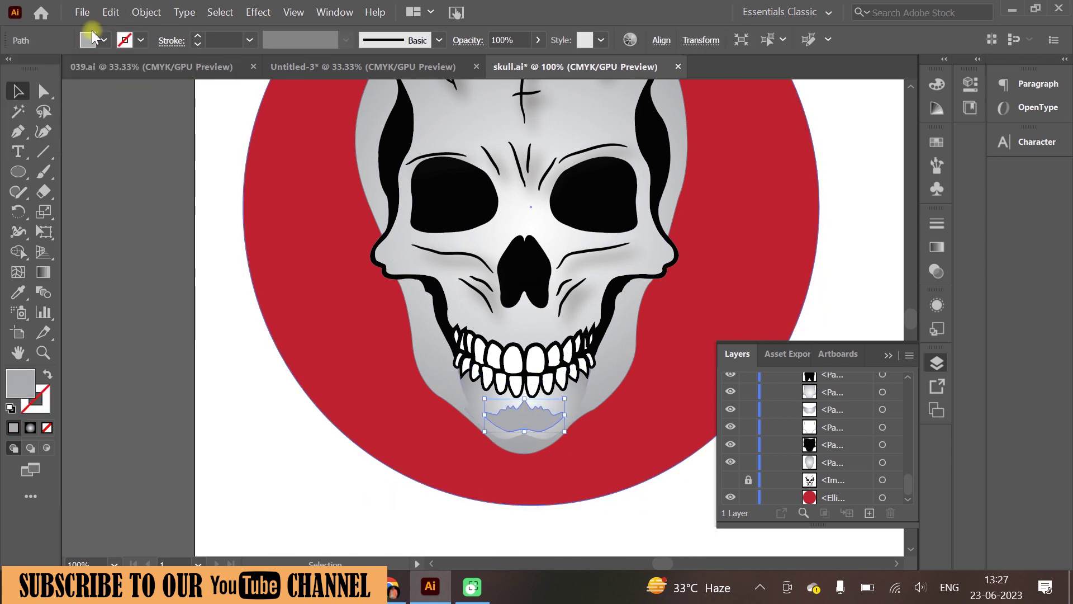
{"action": "left_click", "coordinate": [43, 272]}
{"action": "left_click", "coordinate": [553, 417]}
{"action": "scroll", "coordinate": [553, 423], "scroll_direction": "up", "scroll_amount": 3}
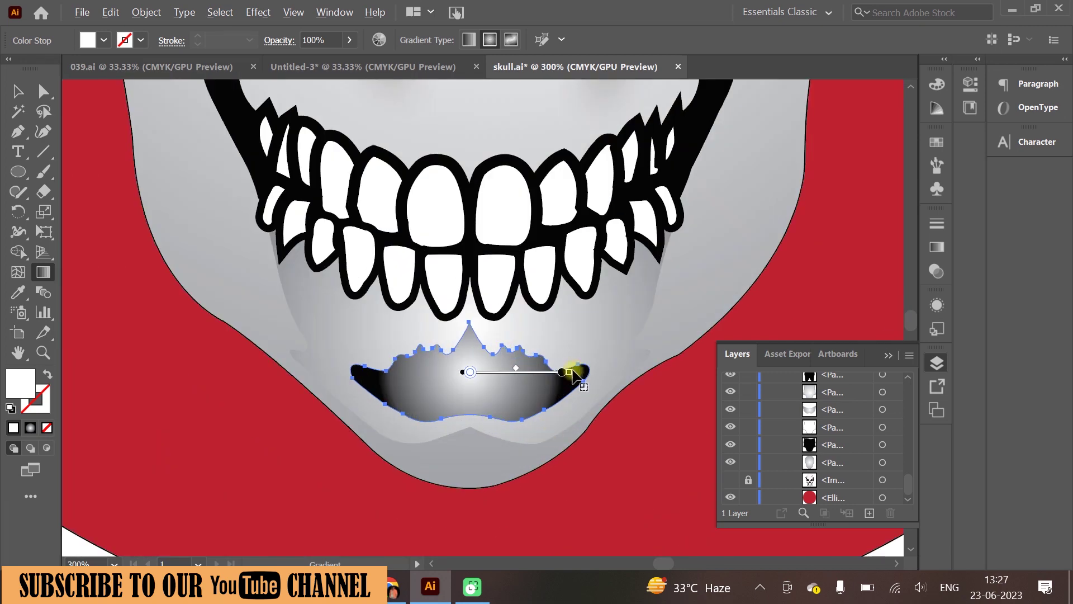
{"action": "left_click_drag", "start_coordinate": [610, 361], "coordinate": [319, 443]}
{"action": "key", "text": "ctrl+z"}
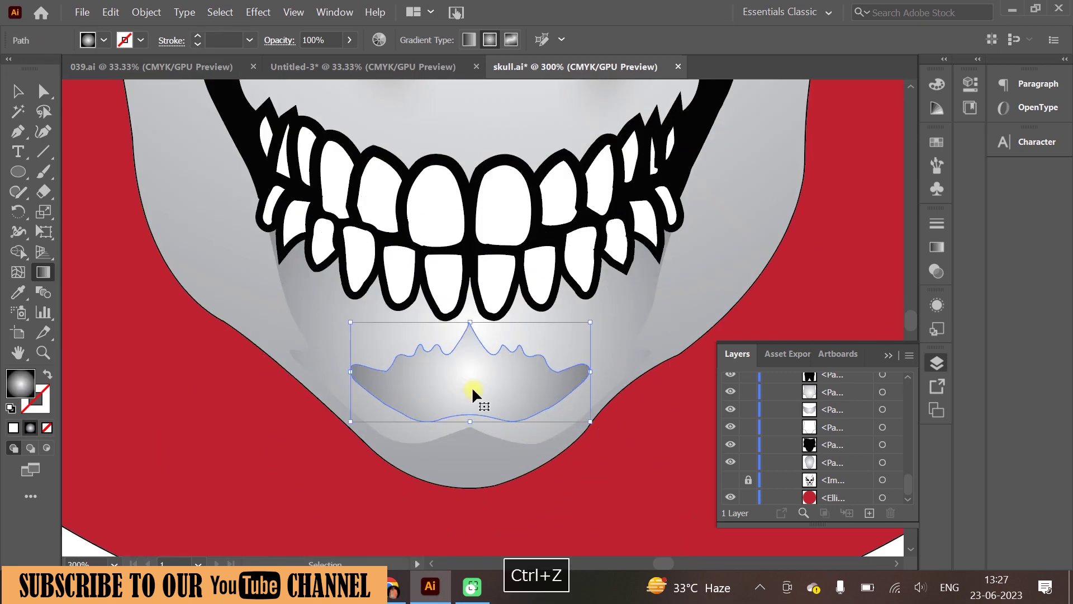
{"action": "left_click", "coordinate": [16, 90]}
{"action": "left_click", "coordinate": [599, 461]}
Start a Stylize Drop Shadow effect on both black eye sockets together, keeping the shadow preview on the skull in view
{"action": "scroll", "coordinate": [582, 473], "scroll_direction": "down", "scroll_amount": 5}
{"action": "scroll", "coordinate": [581, 477], "scroll_direction": "up", "scroll_amount": 1}
{"action": "scroll", "coordinate": [641, 323], "scroll_direction": "down", "scroll_amount": 2}
{"action": "scroll", "coordinate": [641, 335], "scroll_direction": "up", "scroll_amount": 2}
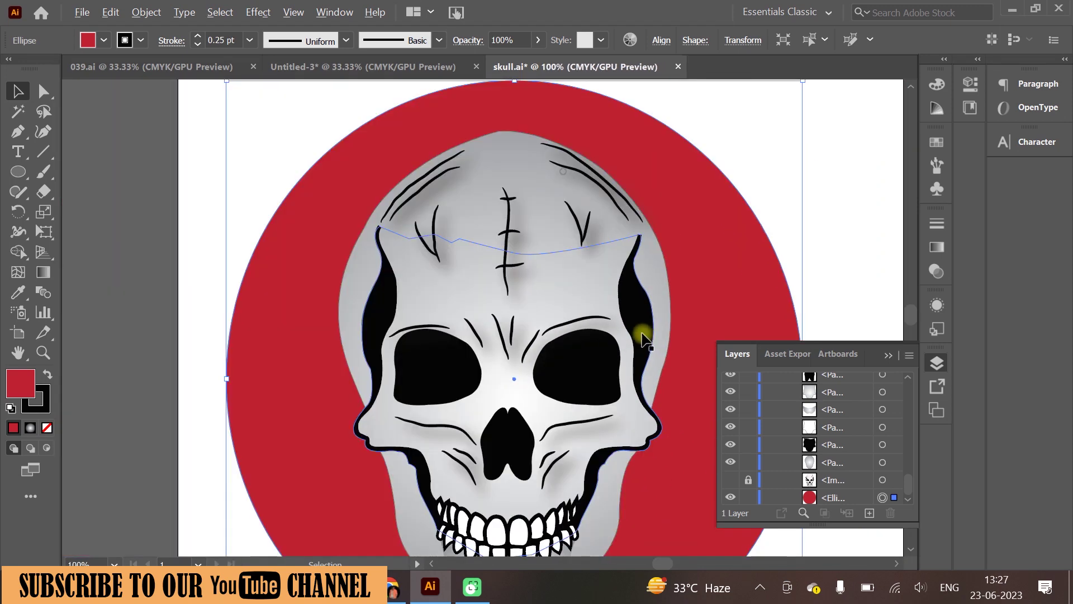
{"action": "left_click", "coordinate": [564, 352]}
{"action": "scroll", "coordinate": [817, 484], "scroll_direction": "down", "scroll_amount": 2}
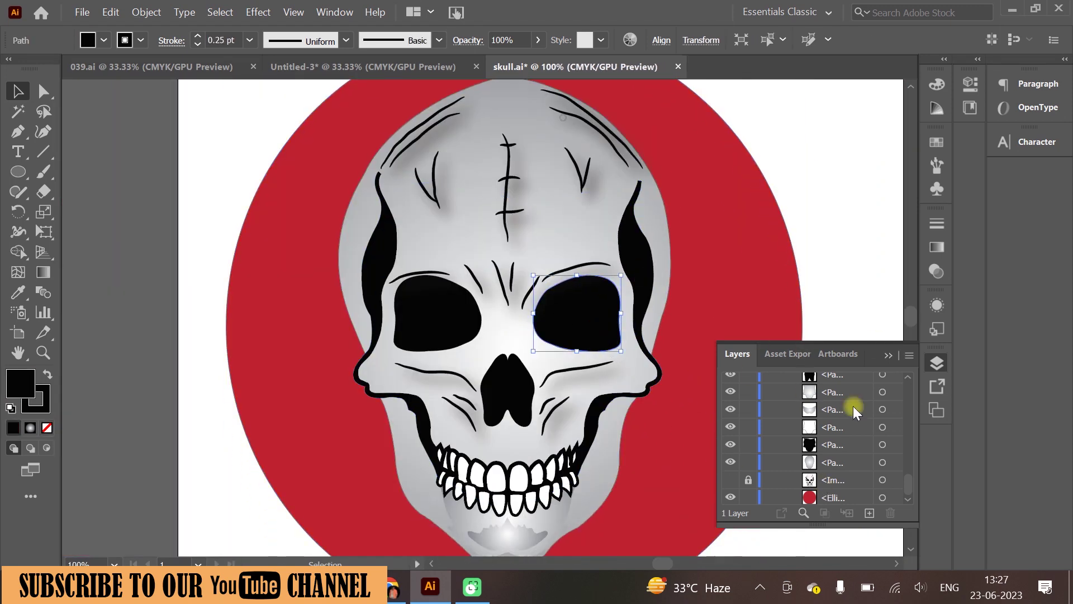
{"action": "left_click", "coordinate": [970, 84]}
{"action": "left_click", "coordinate": [439, 321]}
{"action": "left_click", "coordinate": [584, 334], "text": "shift"}
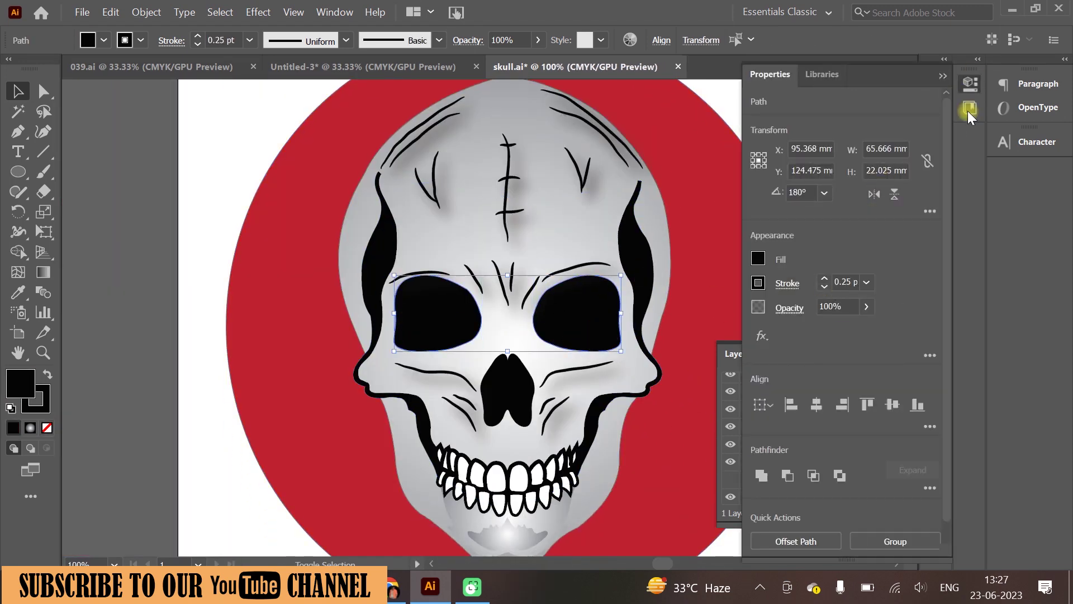
{"action": "left_click", "coordinate": [943, 75]}
{"action": "left_click", "coordinate": [936, 304]}
{"action": "left_click", "coordinate": [776, 419]}
{"action": "mouse_move", "coordinate": [810, 172]}
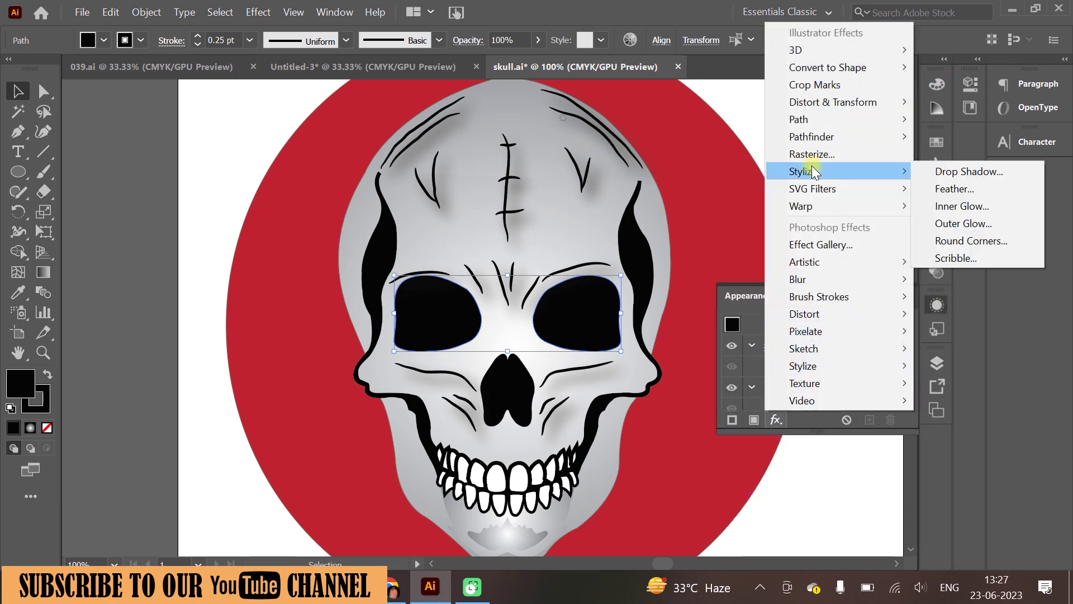
{"action": "left_click", "coordinate": [961, 168]}
{"action": "left_click_drag", "start_coordinate": [730, 161], "coordinate": [894, 146]}
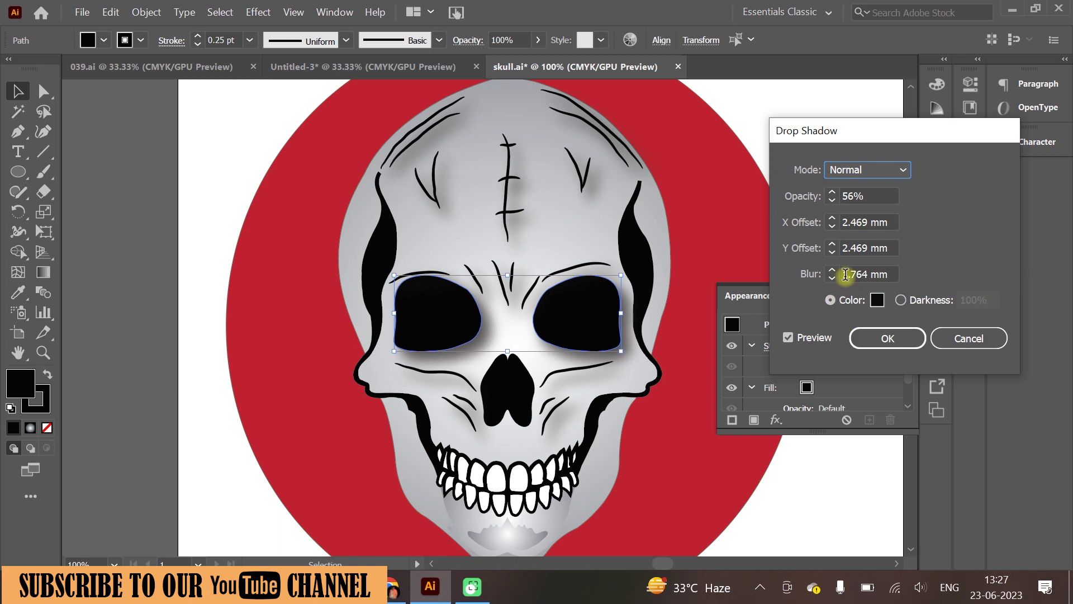
Reduce the eye sockets' drop shadow X offset to 2 mm
{"action": "left_click", "coordinate": [830, 222]}
{"action": "type", "text": "0"}
{"action": "left_click", "coordinate": [832, 219]}
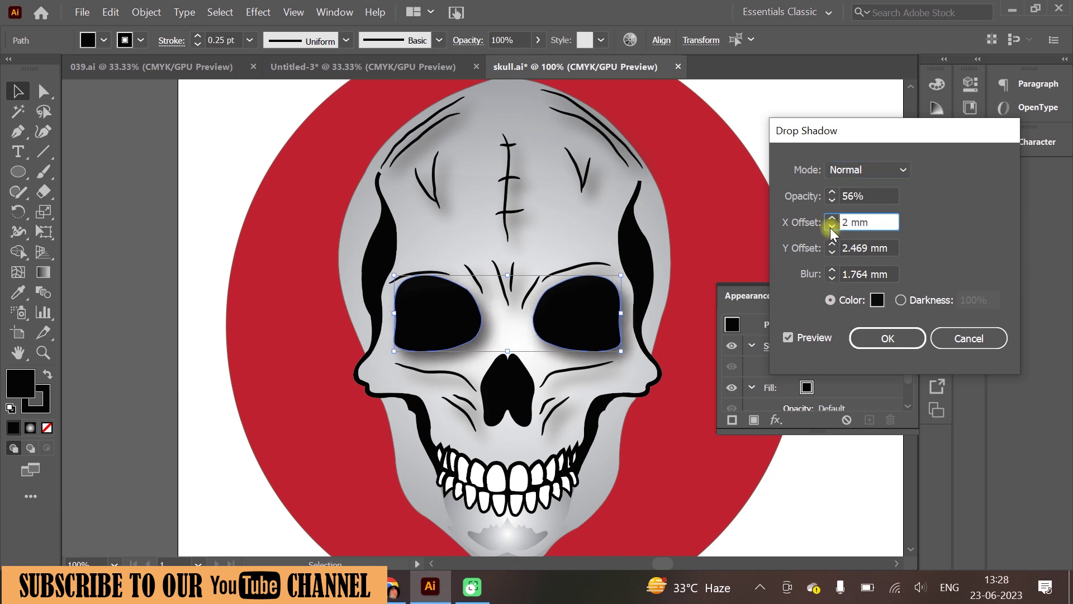